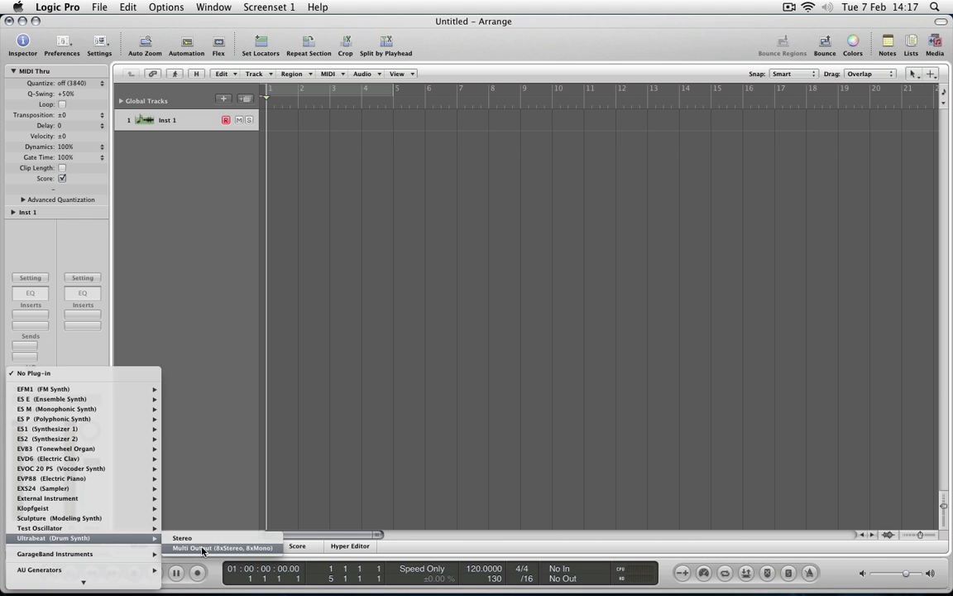
Load Ultrabeat (Drum Synth) as Multi Output (8xStereo, 8xMono) on the Inst 1 track and move its window clear of the track.
{"action": "left_click", "coordinate": [202, 548]}
{"action": "left_click_drag", "start_coordinate": [241, 48], "coordinate": [500, 16]}
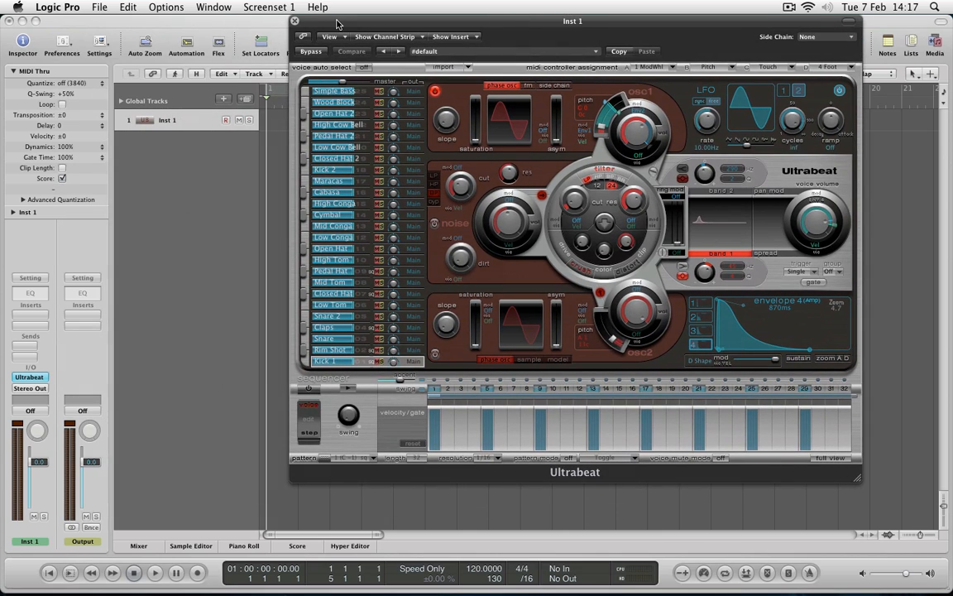
{"action": "left_click_drag", "start_coordinate": [337, 24], "coordinate": [512, 167]}
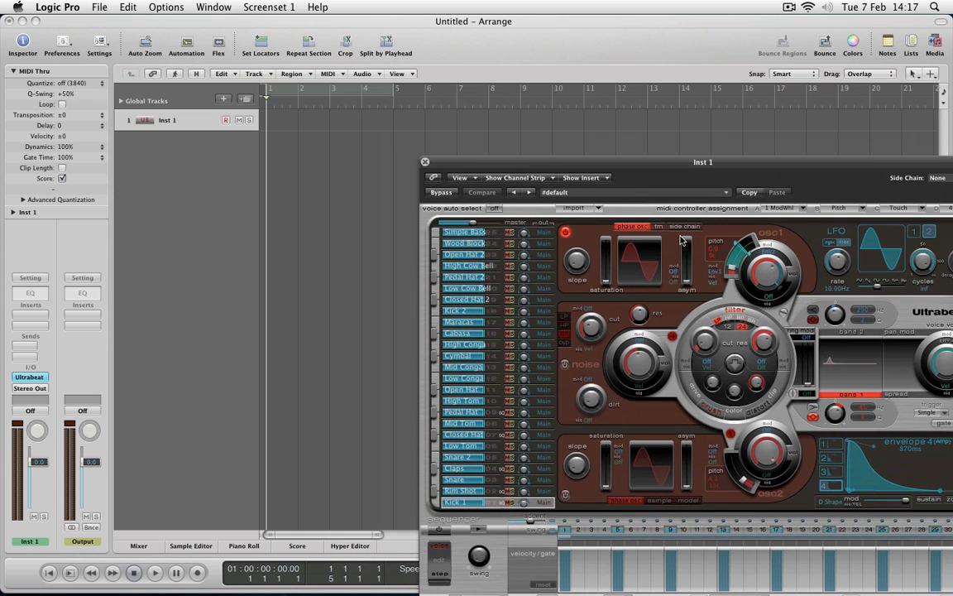
Load the Hip Hop Kit setting from 01 Drum Kits in Ultrabeat.
{"action": "left_click", "coordinate": [680, 195]}
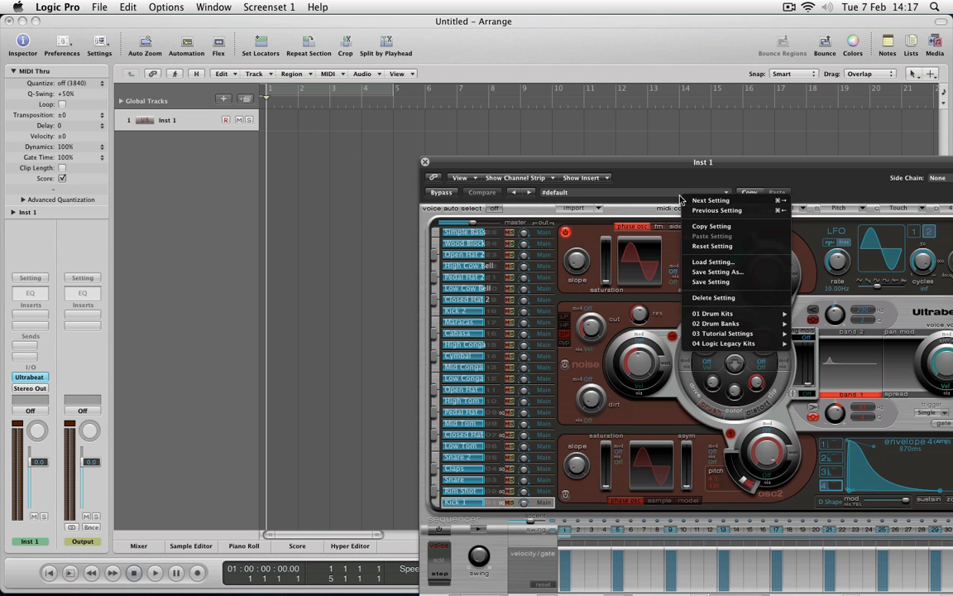
{"action": "mouse_move", "coordinate": [743, 318]}
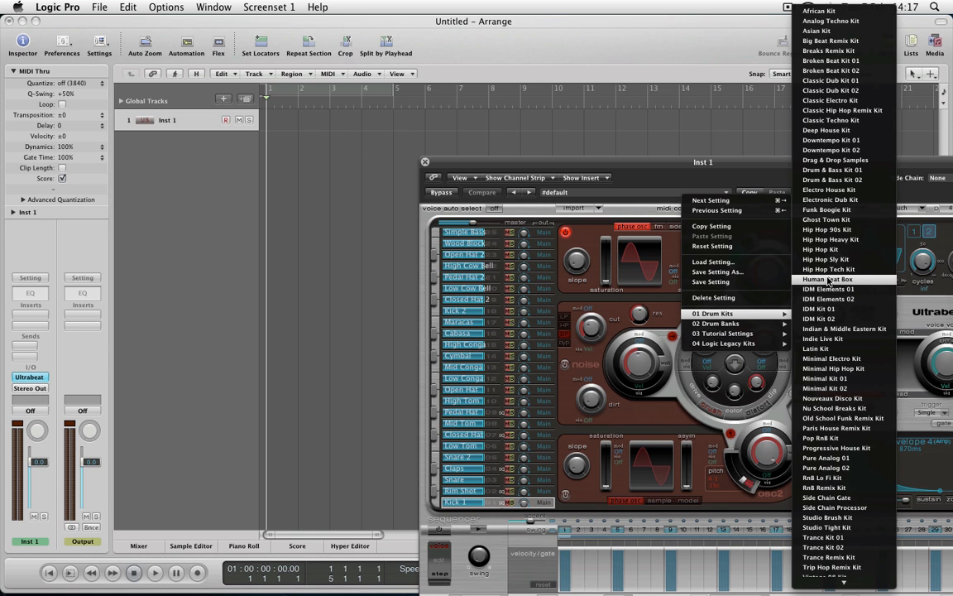
{"action": "left_click", "coordinate": [822, 250]}
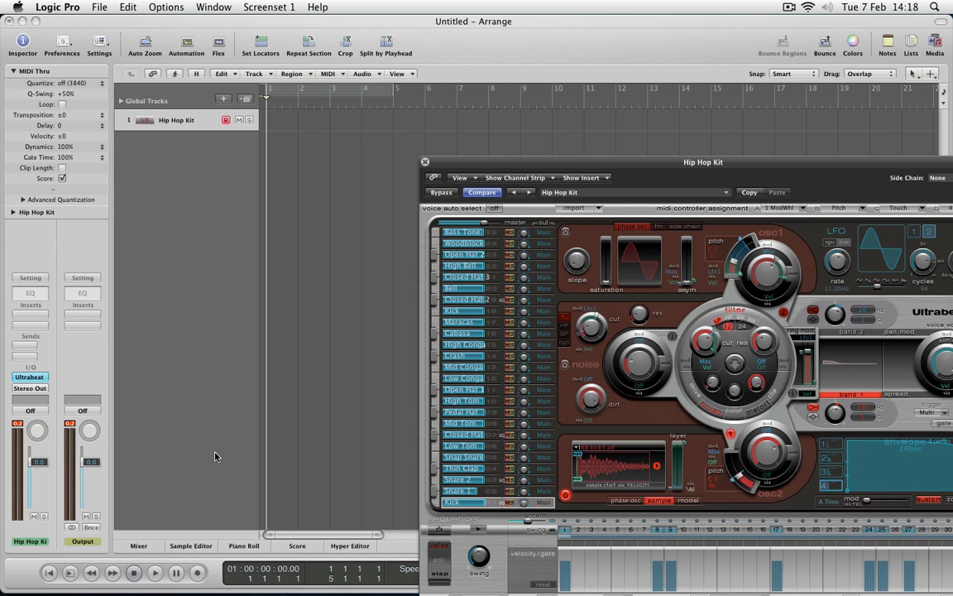
Record a drum part over bars 1 to 4, and overdub more drum hits with those four bars cycling.
{"action": "left_click", "coordinate": [198, 573]}
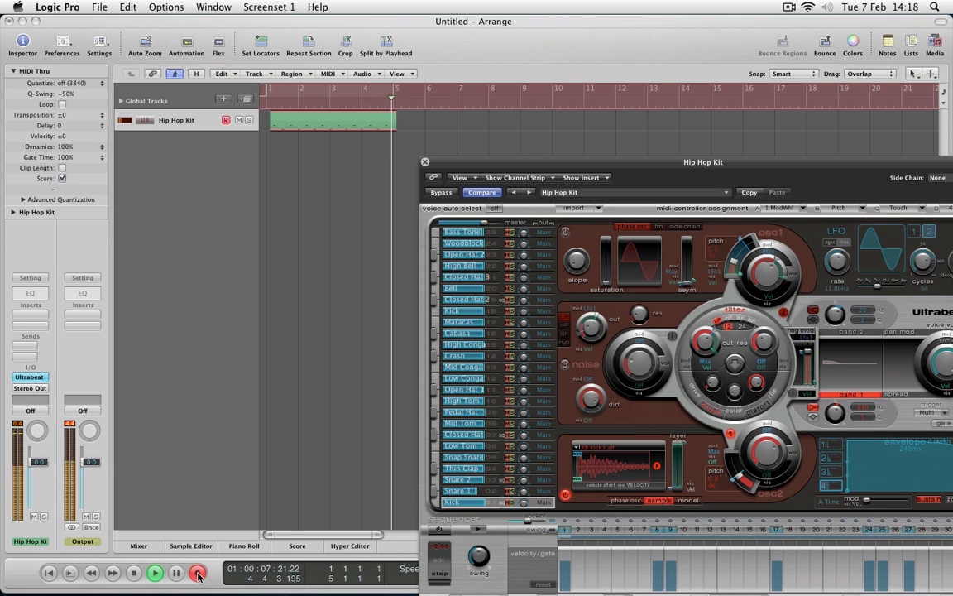
{"action": "left_click", "coordinate": [198, 575]}
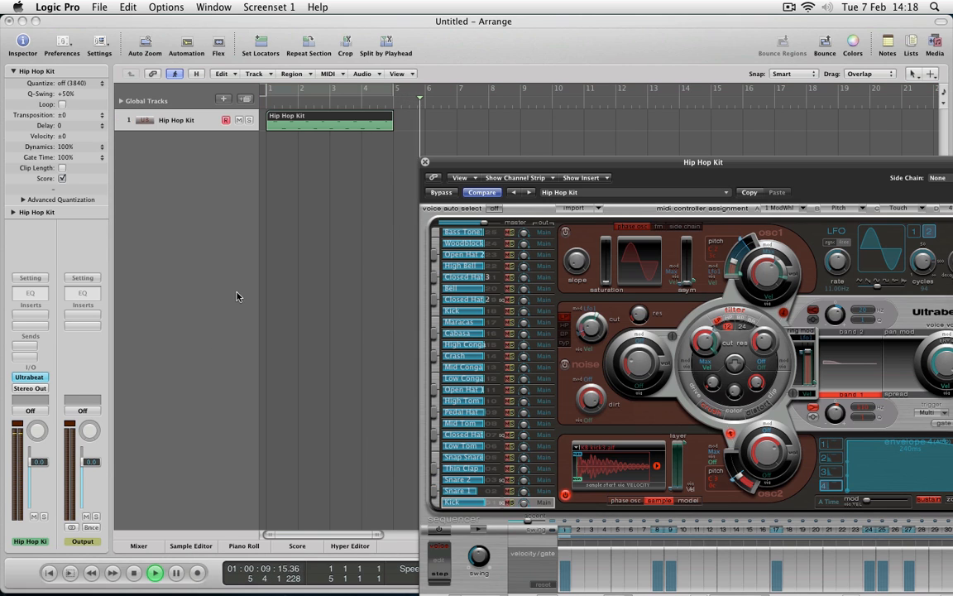
{"action": "left_click", "coordinate": [340, 91]}
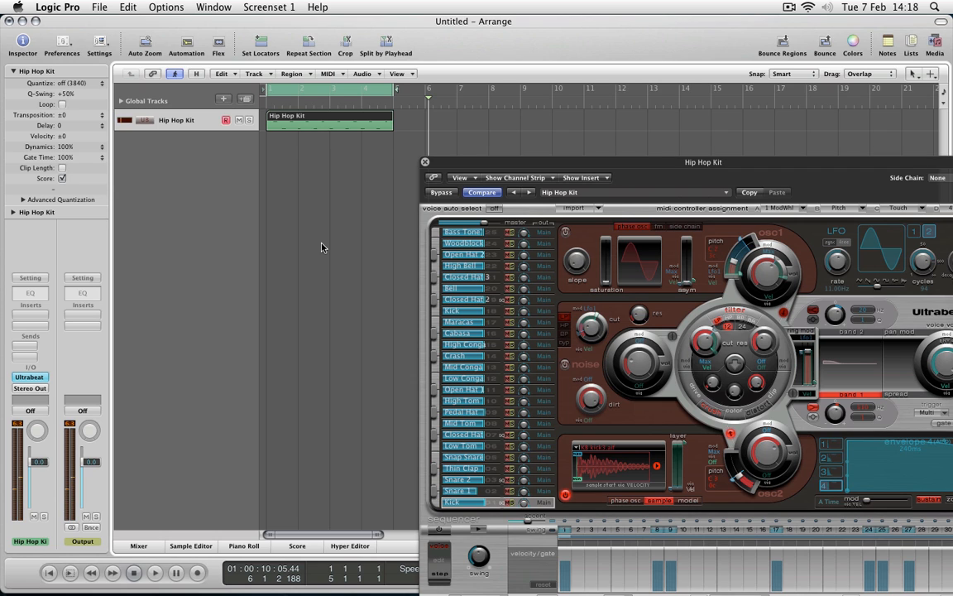
{"action": "key", "text": "r"}
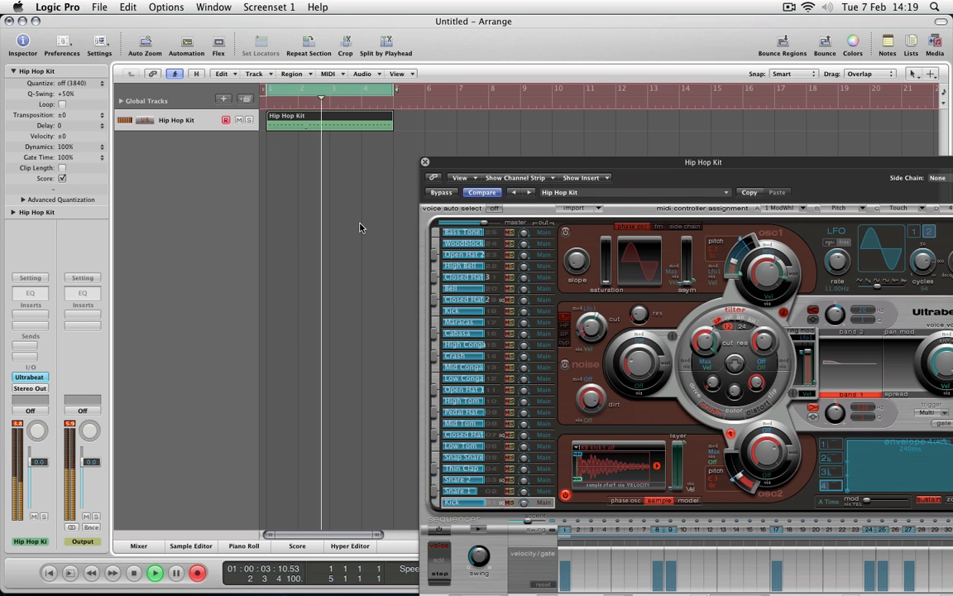
{"action": "key", "text": "space"}
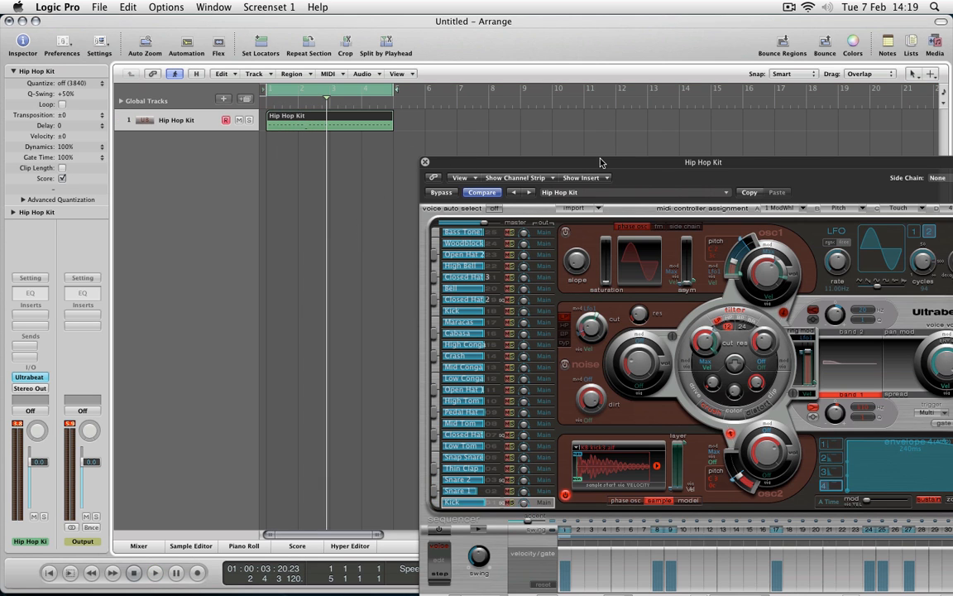
Close the Ultrabeat window and open the recorded Hip Hop Kit region in the Piano Roll.
{"action": "left_click_drag", "start_coordinate": [601, 162], "coordinate": [561, 135]}
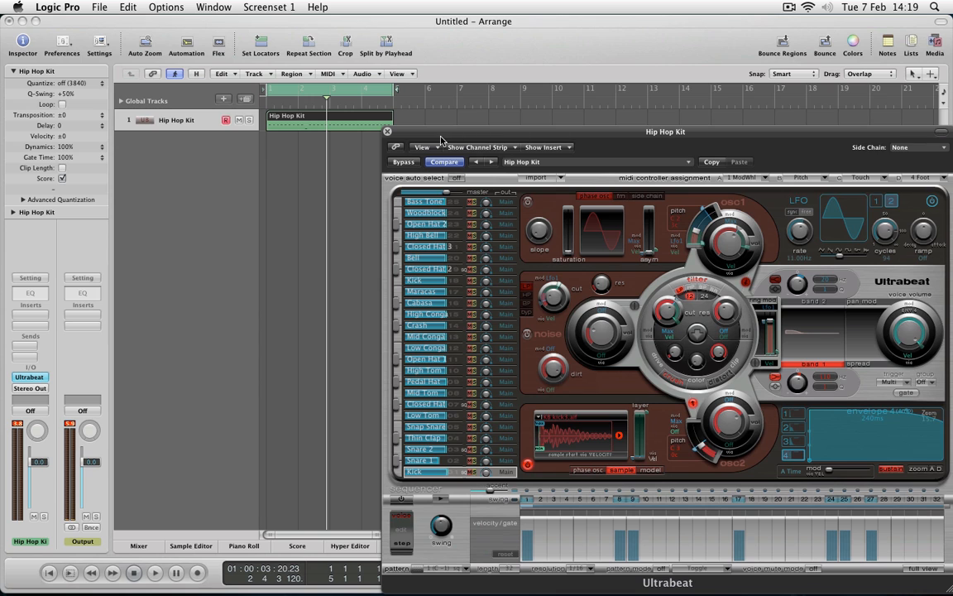
{"action": "left_click", "coordinate": [387, 132]}
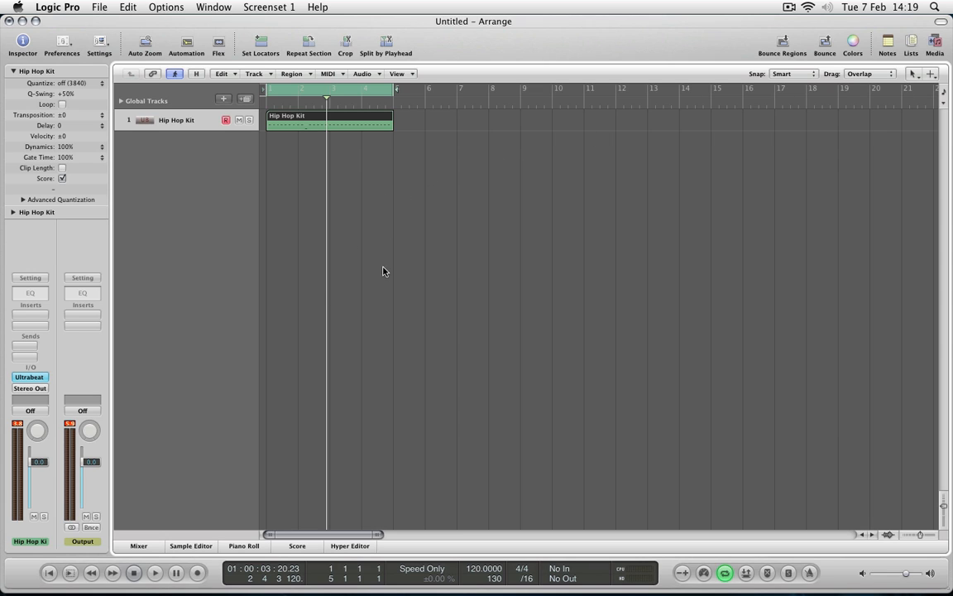
{"action": "double_click", "coordinate": [319, 119]}
{"action": "scroll", "coordinate": [418, 481], "scroll_direction": "down", "scroll_amount": 4}
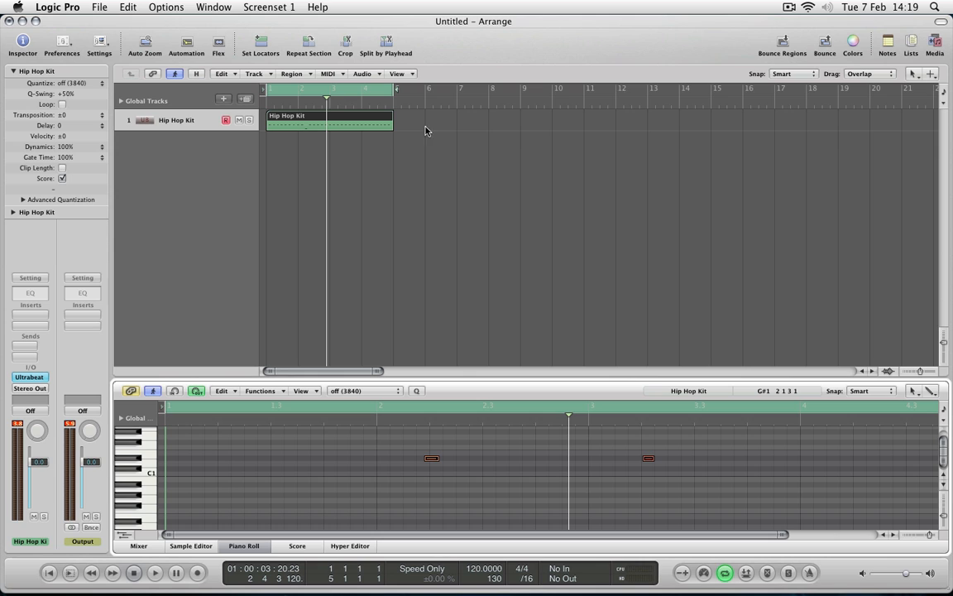
Merge the overlapping Hip Hop Kit recordings into one region with the Glue Tool.
{"action": "left_click", "coordinate": [914, 74]}
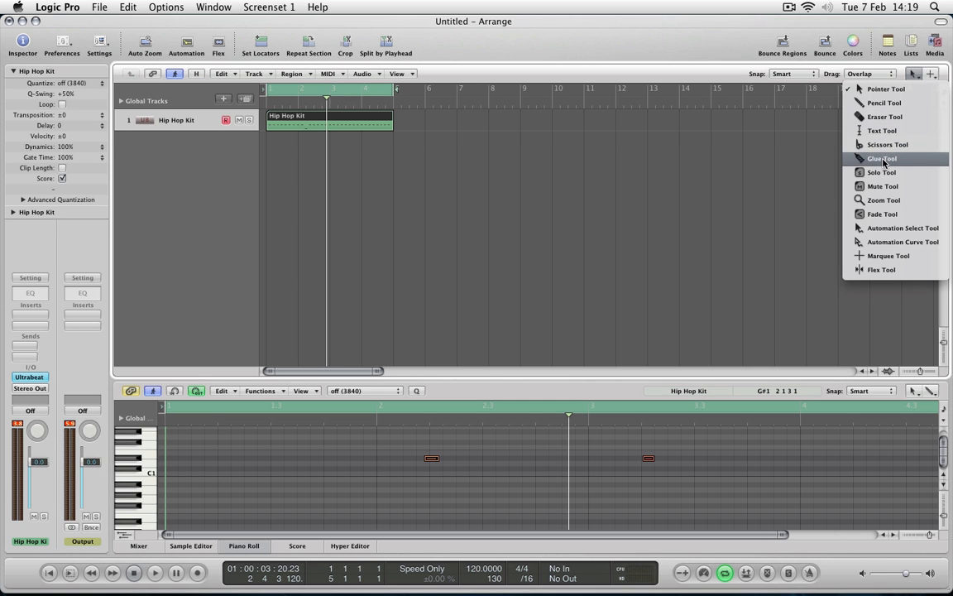
{"action": "left_click", "coordinate": [882, 159]}
{"action": "left_click_drag", "start_coordinate": [427, 124], "coordinate": [319, 154]}
{"action": "left_click", "coordinate": [346, 126]}
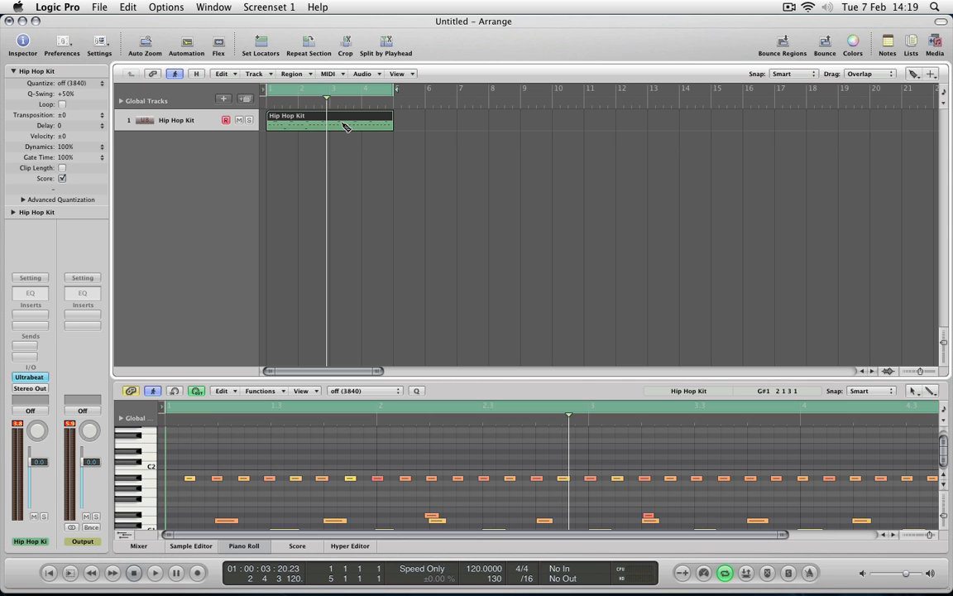
Quantize all notes of the merged region to 1/8-Note in the Piano Roll and play the result back.
{"action": "scroll", "coordinate": [447, 480], "scroll_direction": "down", "scroll_amount": 3}
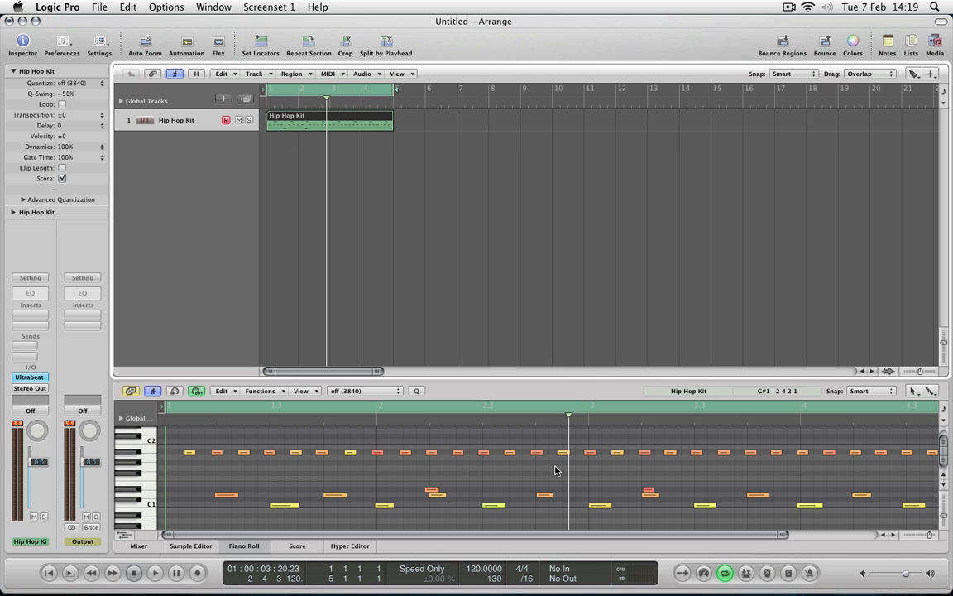
{"action": "scroll", "coordinate": [513, 476], "scroll_direction": "down", "scroll_amount": 2}
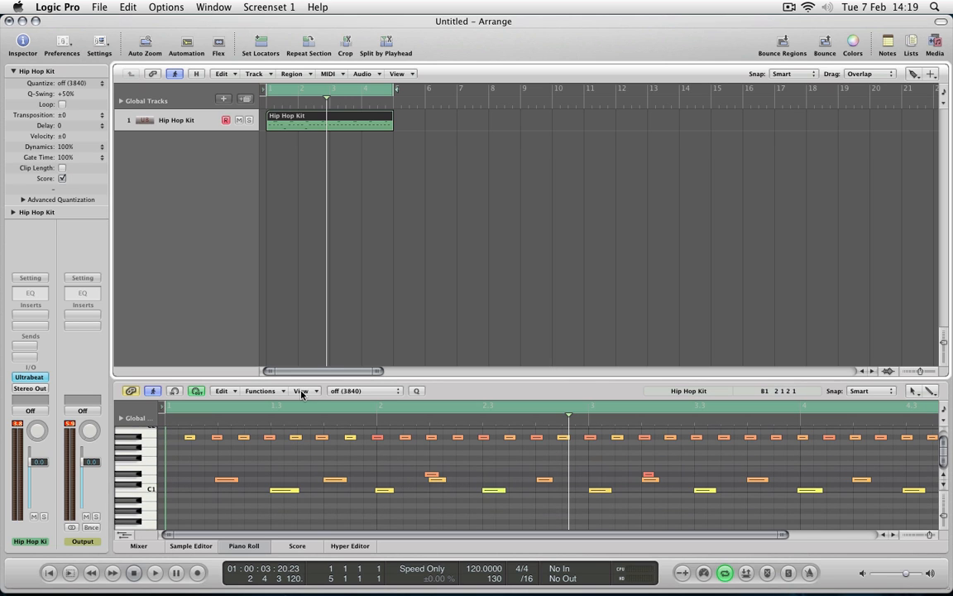
{"action": "left_click", "coordinate": [231, 392]}
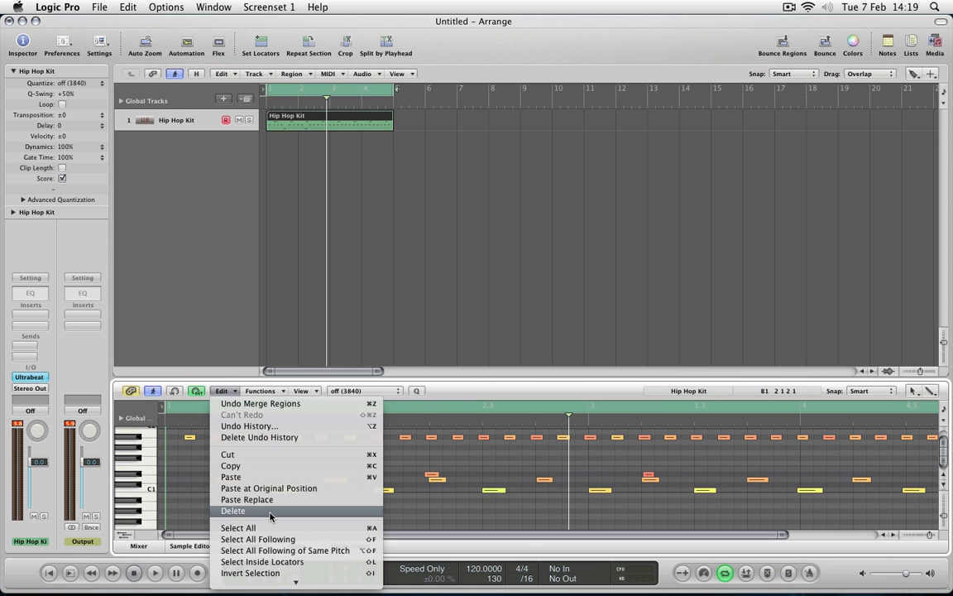
{"action": "left_click", "coordinate": [249, 528]}
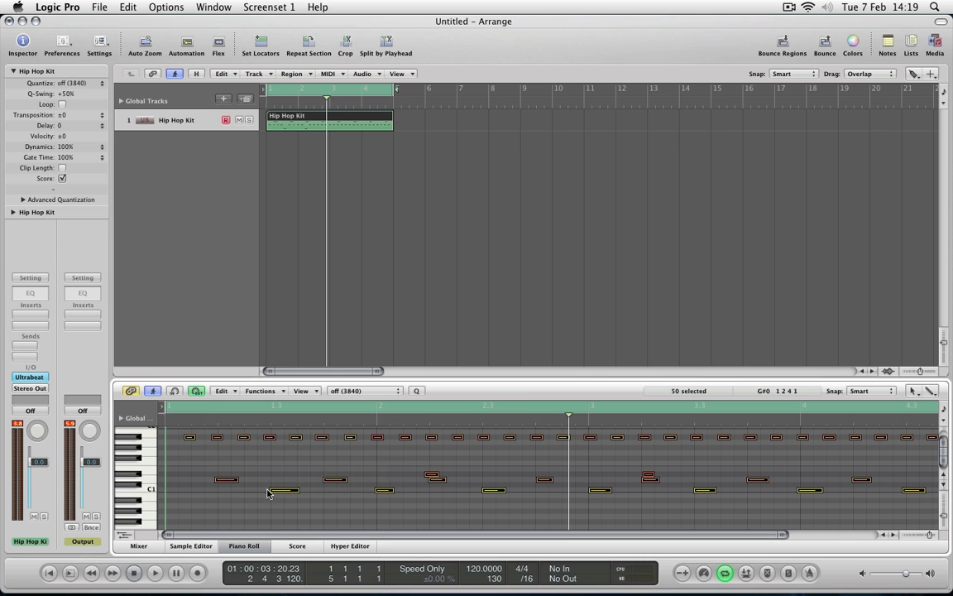
{"action": "left_click", "coordinate": [361, 391]}
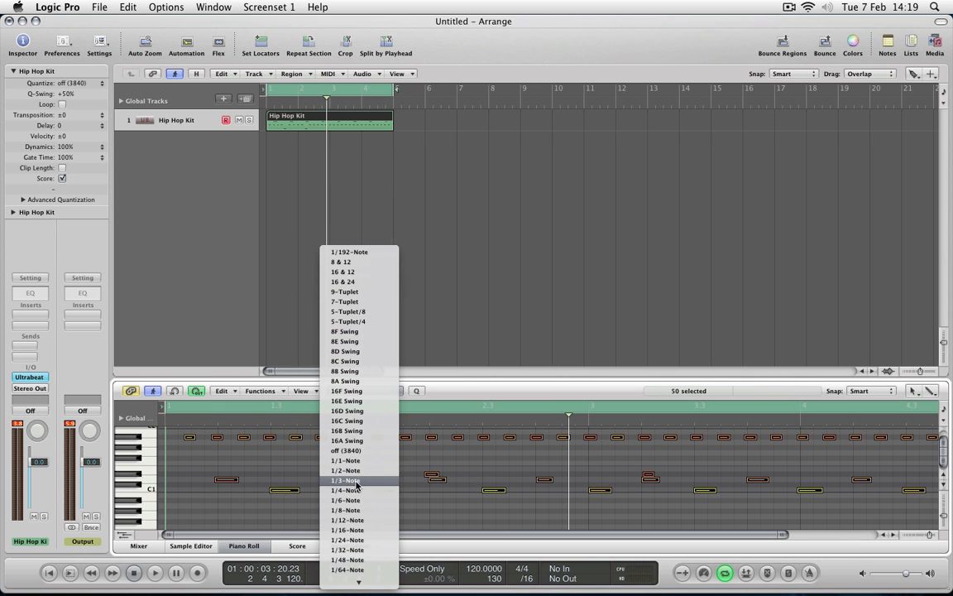
{"action": "left_click", "coordinate": [350, 501]}
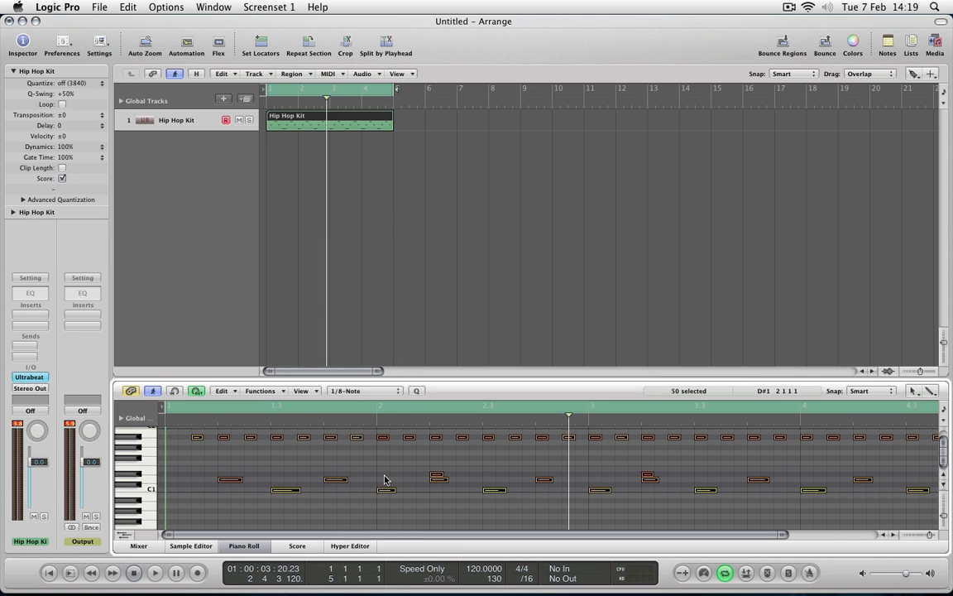
{"action": "key", "text": "space"}
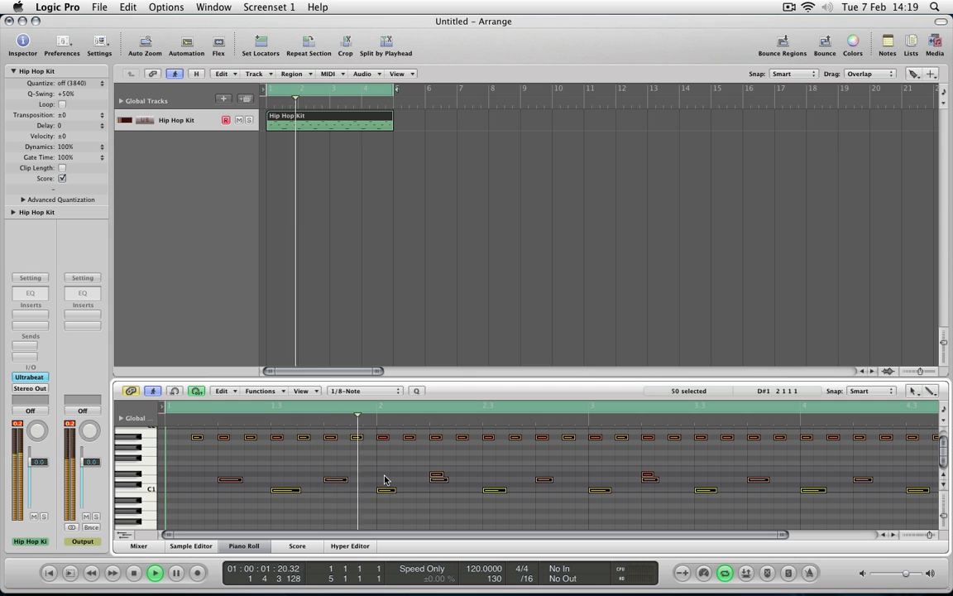
{"action": "key", "text": "space"}
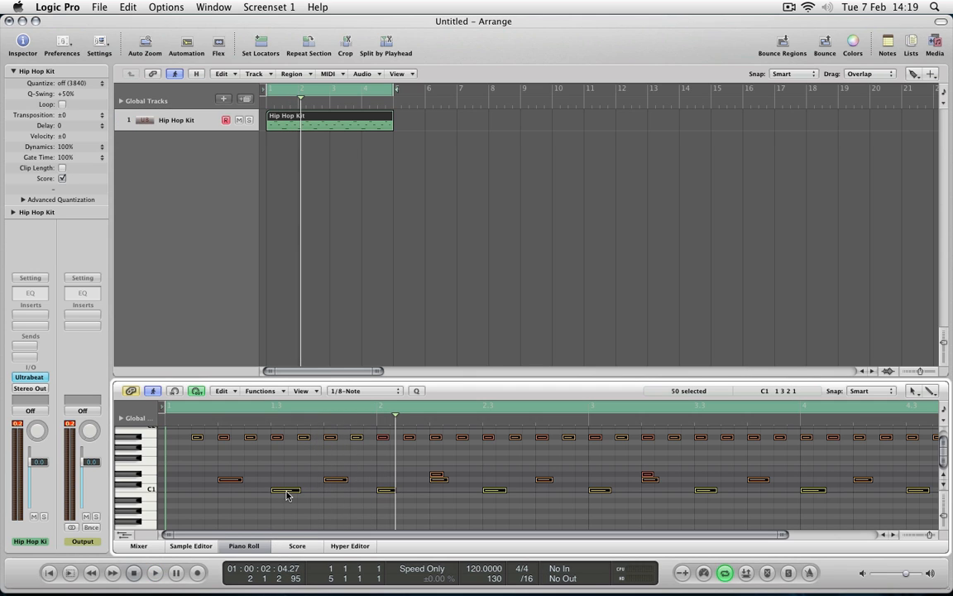
Copy the C1 kick note at bar 1 beat 3 to the start of bar 1 and play it back.
{"action": "left_click_drag", "start_coordinate": [287, 493], "coordinate": [183, 494]}
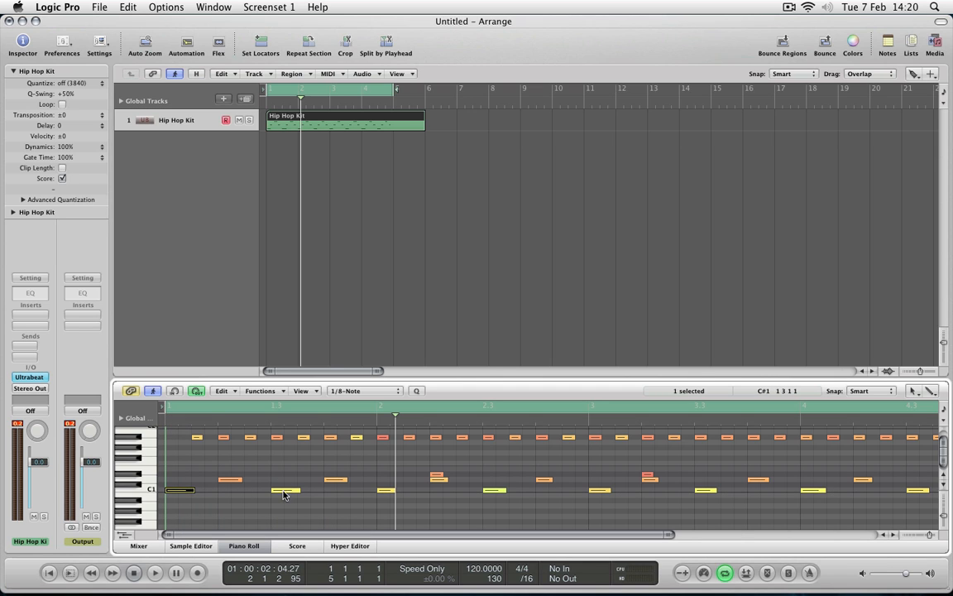
{"action": "key", "text": "space"}
{"action": "key", "text": "space"}
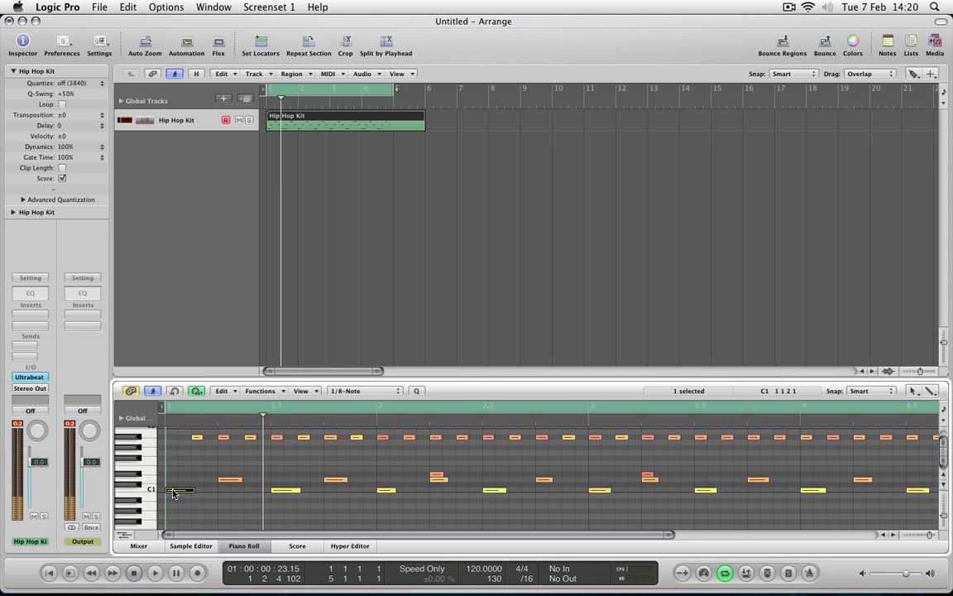
Copy the first A#1 hi-hat note to the start of bar 1 and play the pattern back.
{"action": "left_click", "coordinate": [197, 452]}
{"action": "left_click", "coordinate": [197, 439]}
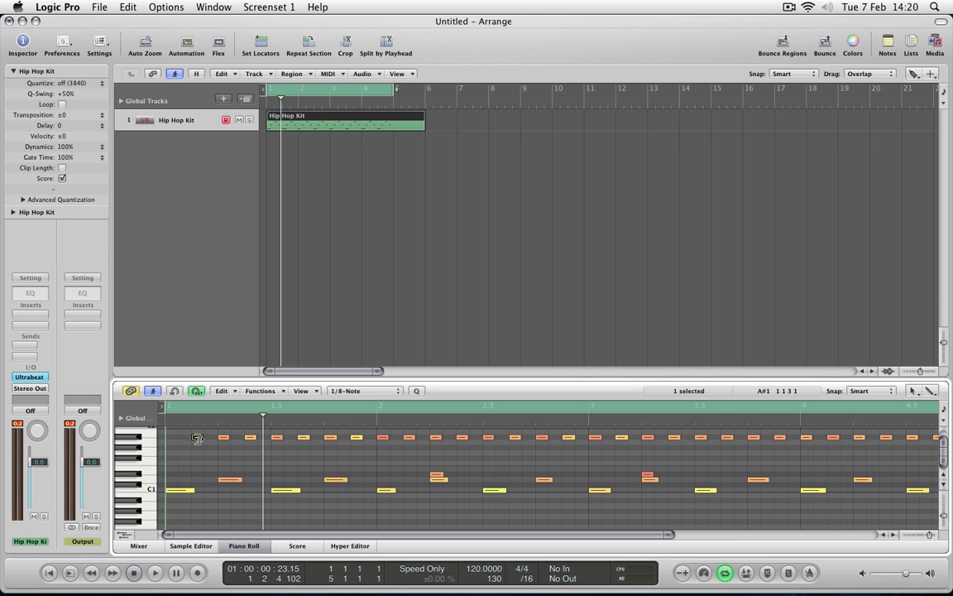
{"action": "left_click_drag", "start_coordinate": [199, 441], "coordinate": [172, 439]}
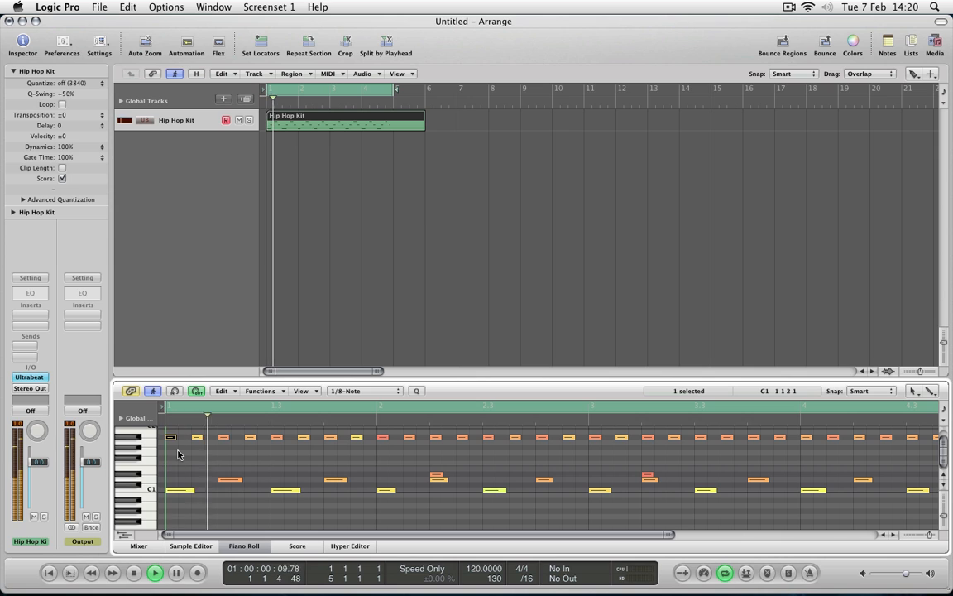
{"action": "key", "text": "space"}
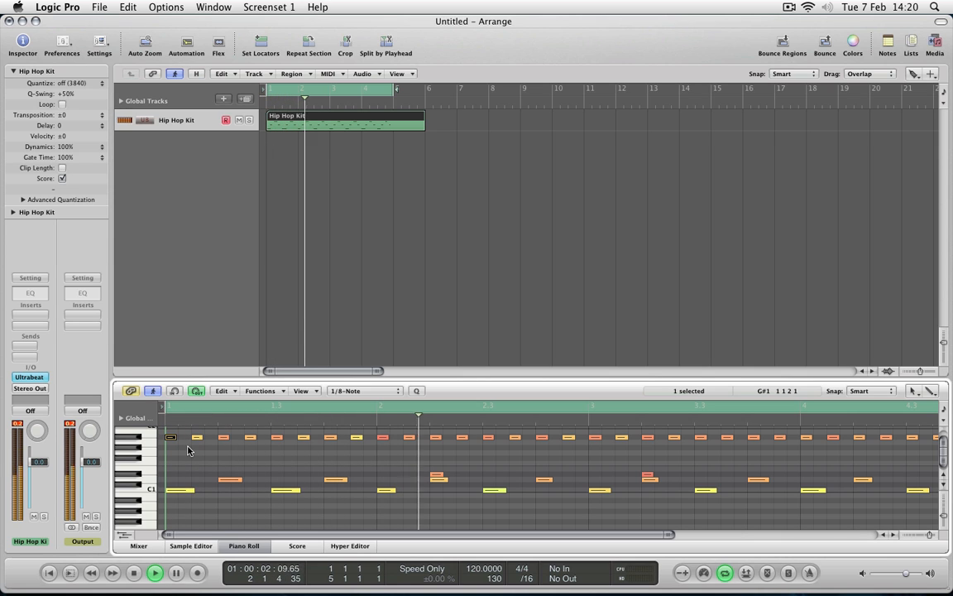
{"action": "key", "text": "space"}
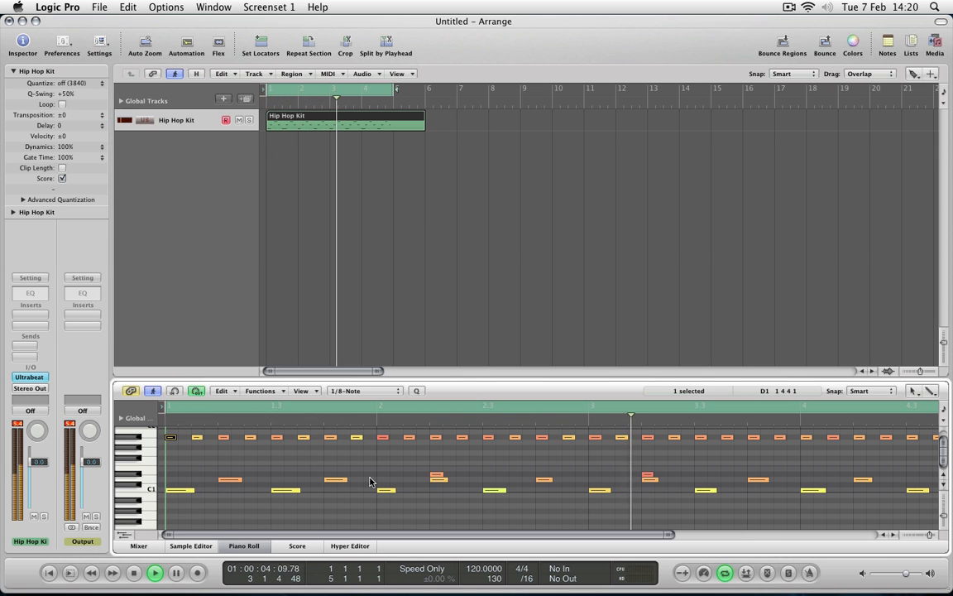
Copy the D#1 note at bar 2 beat 2 to bar 1 beat 2.
{"action": "left_click", "coordinate": [435, 477]}
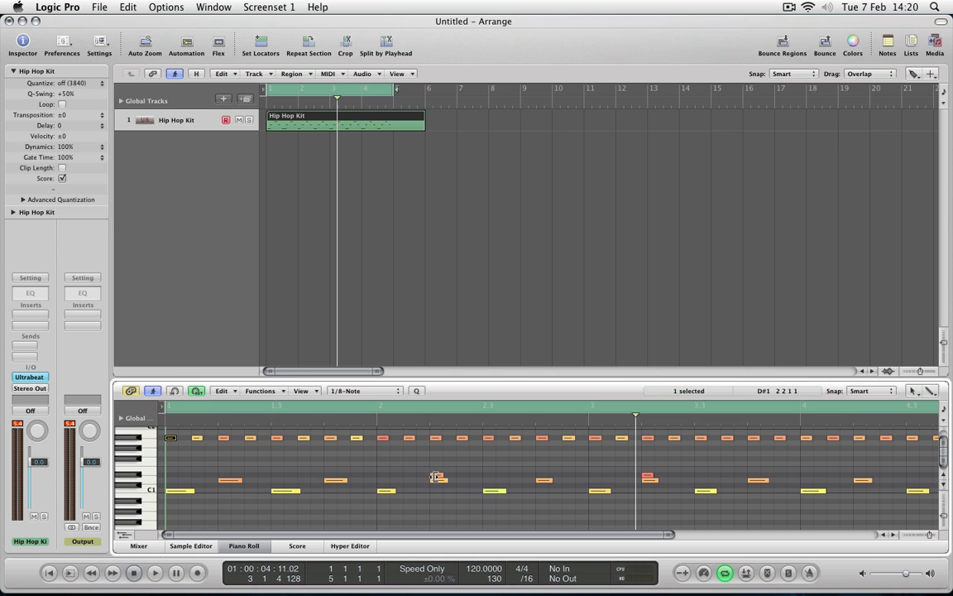
{"action": "left_click", "coordinate": [436, 477]}
{"action": "left_click_drag", "start_coordinate": [437, 478], "coordinate": [222, 477]}
{"action": "scroll", "coordinate": [495, 478], "scroll_direction": "right", "scroll_amount": 5}
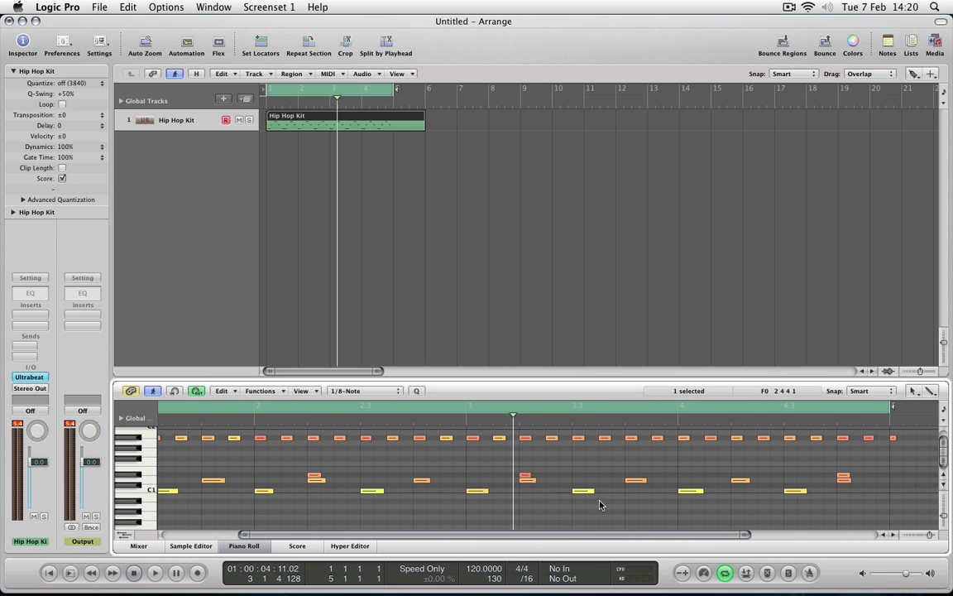
Copy the last D#1 note in bar 4 to bar 4 beat 2 and play the pattern back.
{"action": "left_click", "coordinate": [525, 478]}
{"action": "left_click", "coordinate": [844, 477]}
{"action": "left_click_drag", "start_coordinate": [844, 477], "coordinate": [741, 478]}
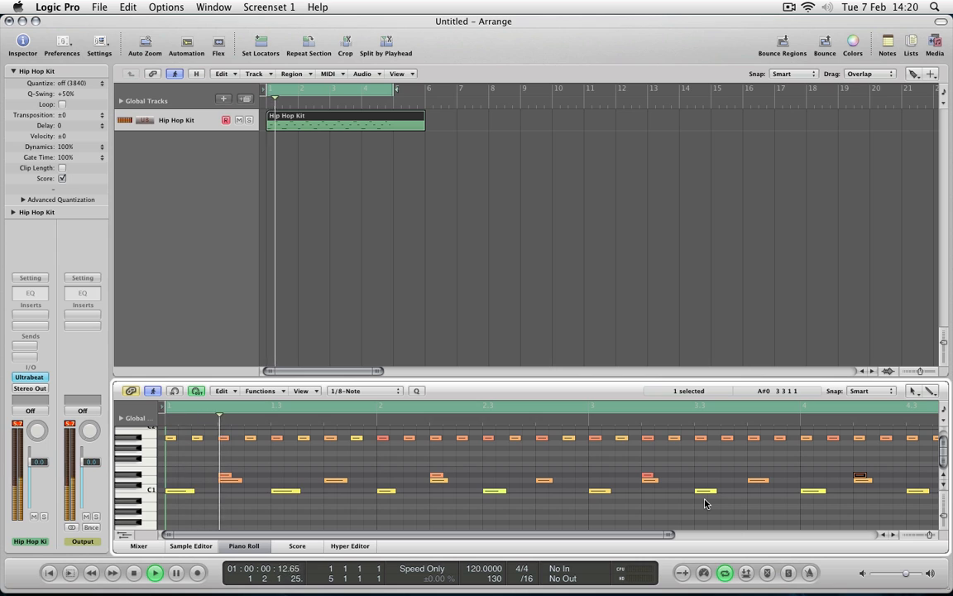
{"action": "key", "text": "space"}
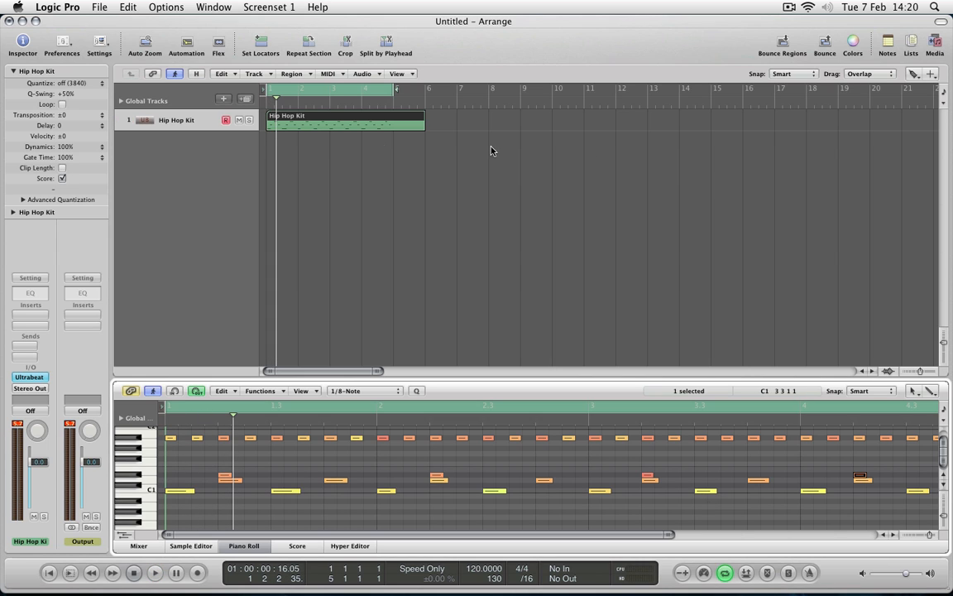
Shorten the Hip Hop Kit region with the Pointer Tool so it ends at bar 5, and deselect it.
{"action": "left_click", "coordinate": [914, 74]}
{"action": "left_click", "coordinate": [886, 89]}
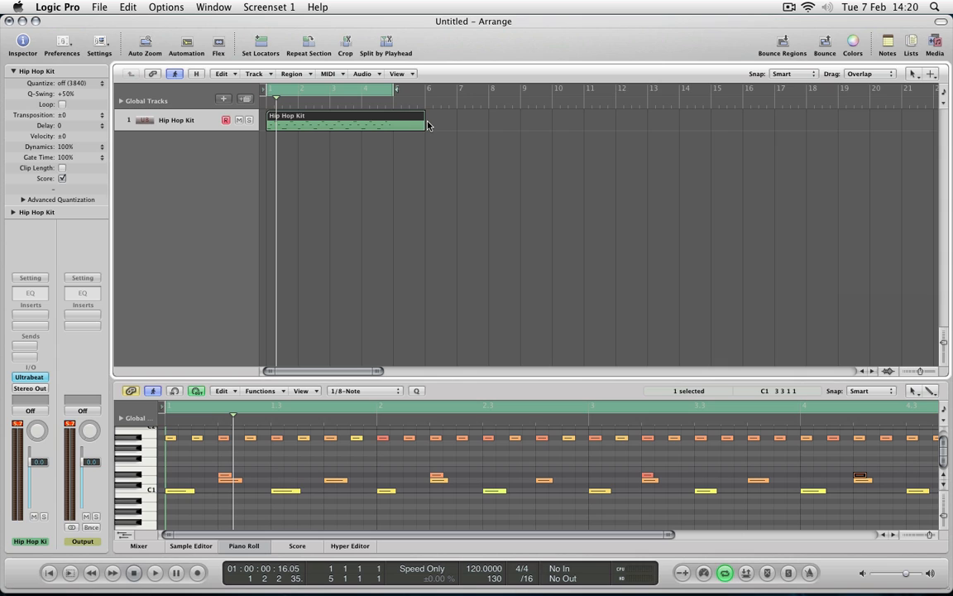
{"action": "left_click_drag", "start_coordinate": [423, 122], "coordinate": [394, 122]}
{"action": "left_click", "coordinate": [450, 217]}
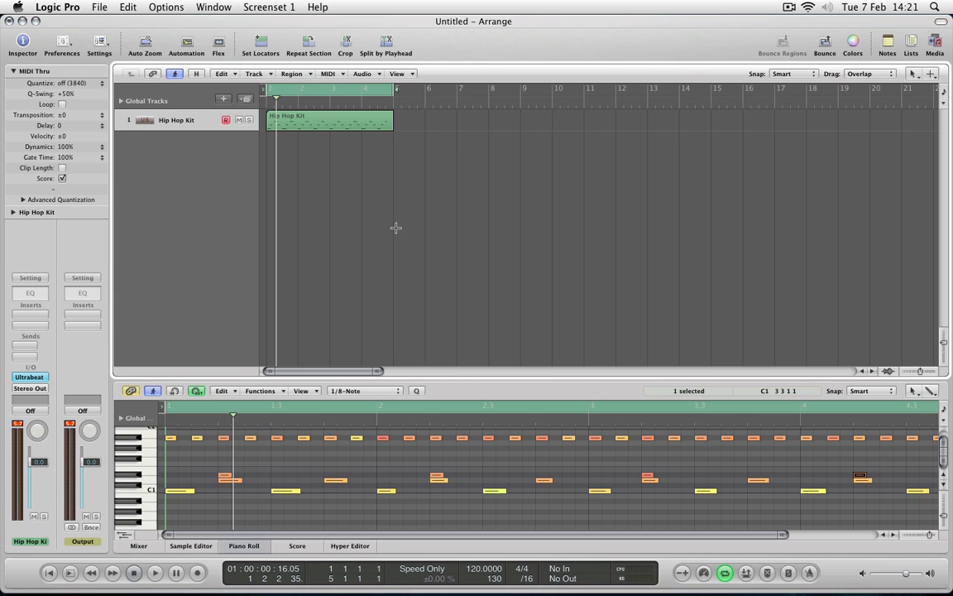
Open the Mixer in its own full window.
{"action": "key", "text": "super+2"}
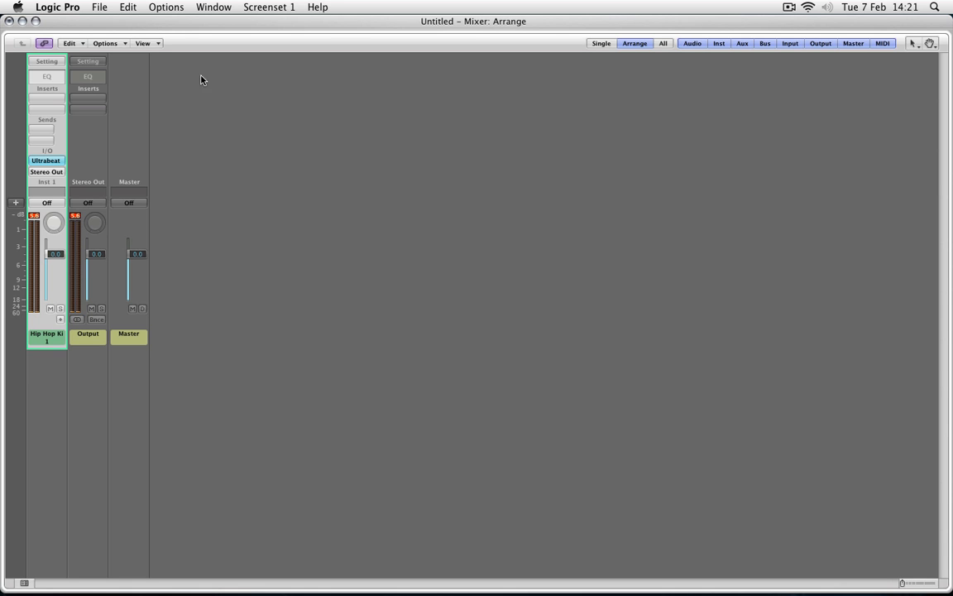
Close the Mixer, open the Ultrabeat window, and route Snare 1 to output 18 and the low Kick to output 17.
{"action": "left_click", "coordinate": [9, 22]}
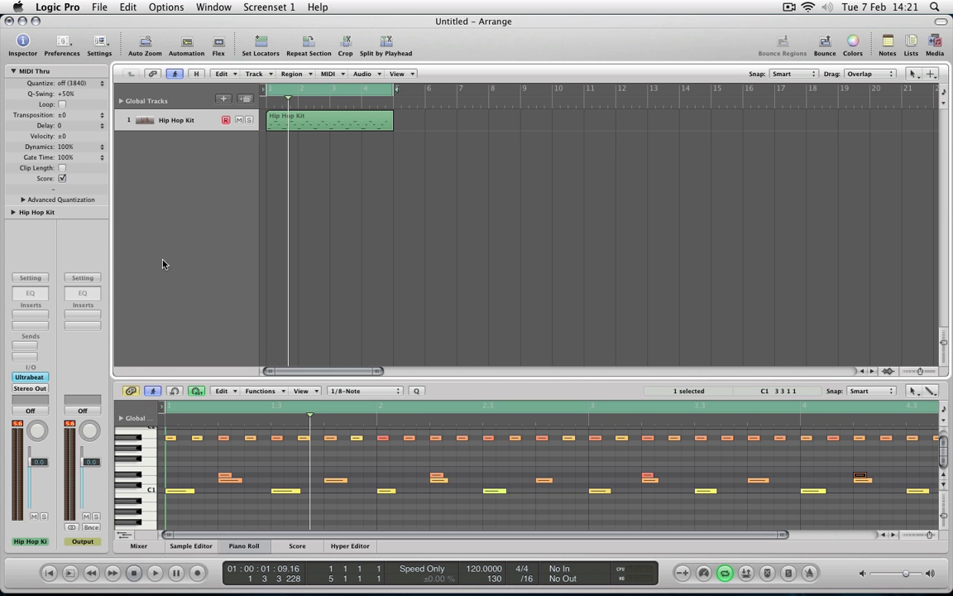
{"action": "left_click", "coordinate": [30, 378]}
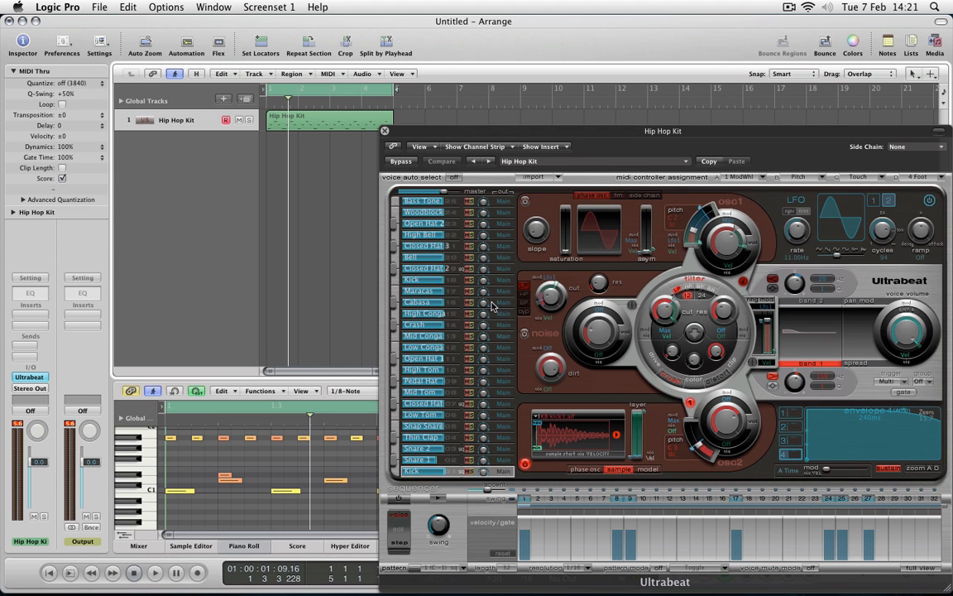
{"action": "left_click", "coordinate": [502, 461]}
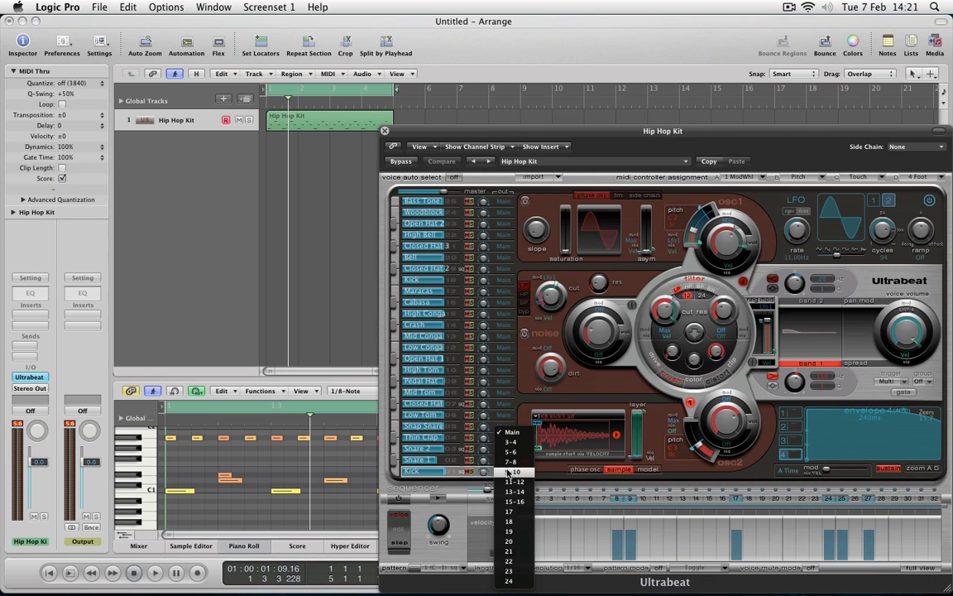
{"action": "left_click", "coordinate": [514, 513]}
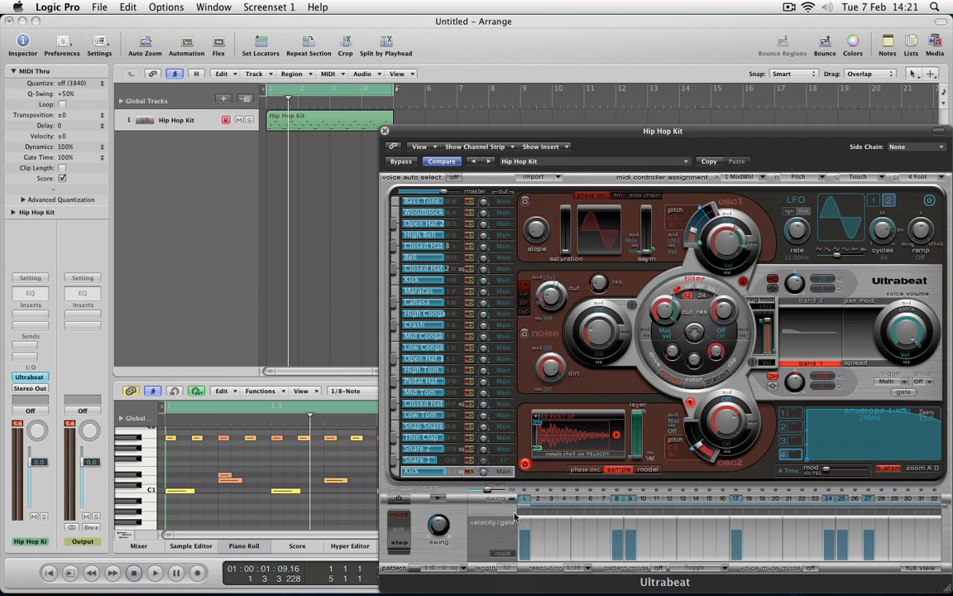
{"action": "left_click", "coordinate": [501, 462]}
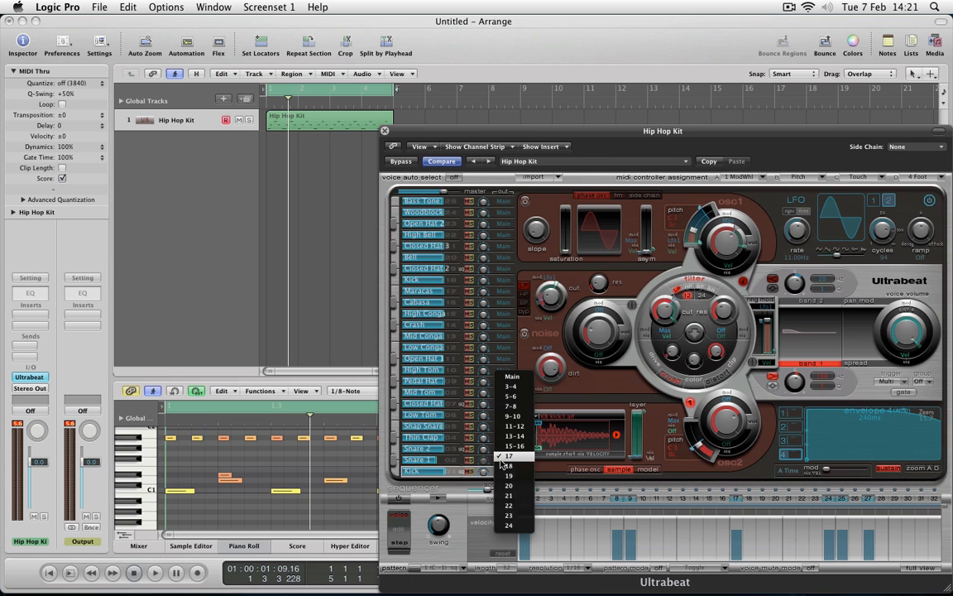
{"action": "left_click", "coordinate": [501, 462]}
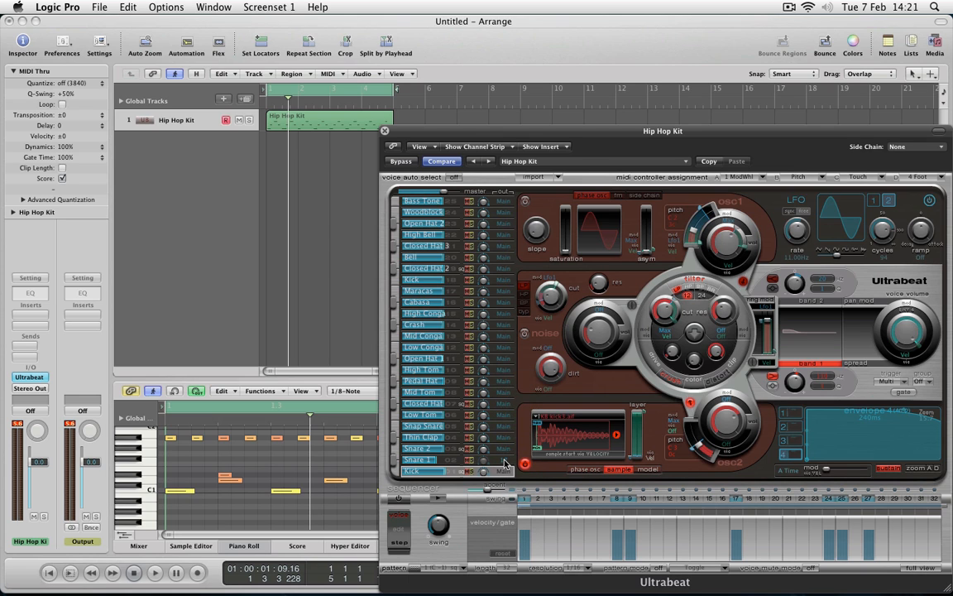
{"action": "left_click", "coordinate": [505, 464]}
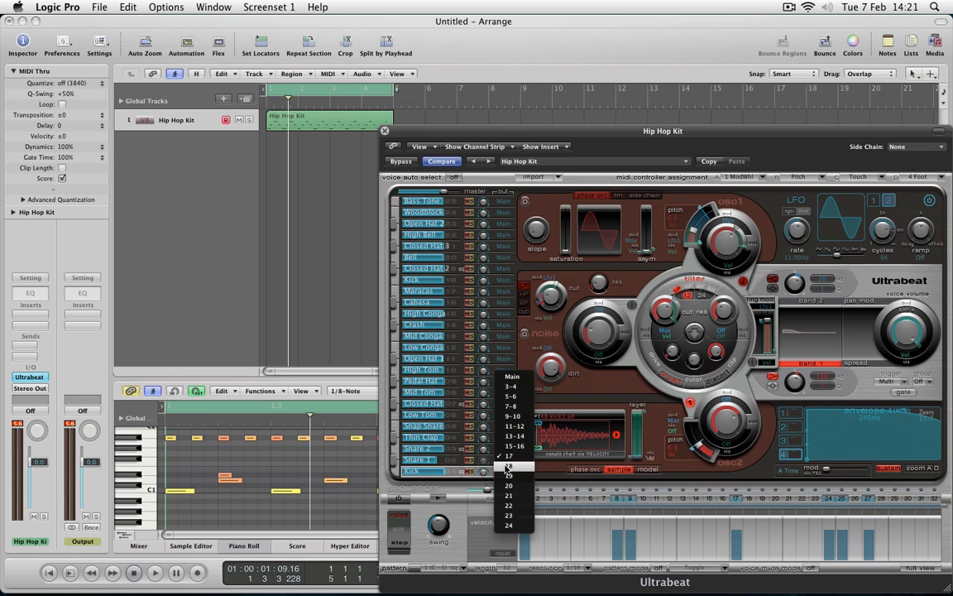
{"action": "left_click", "coordinate": [508, 463]}
{"action": "left_click", "coordinate": [500, 472]}
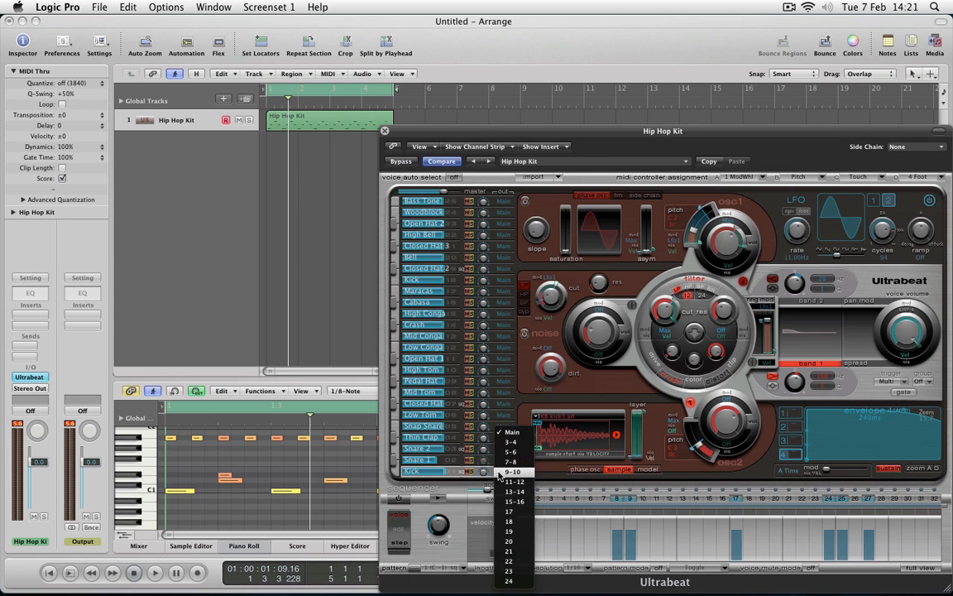
{"action": "left_click", "coordinate": [509, 511]}
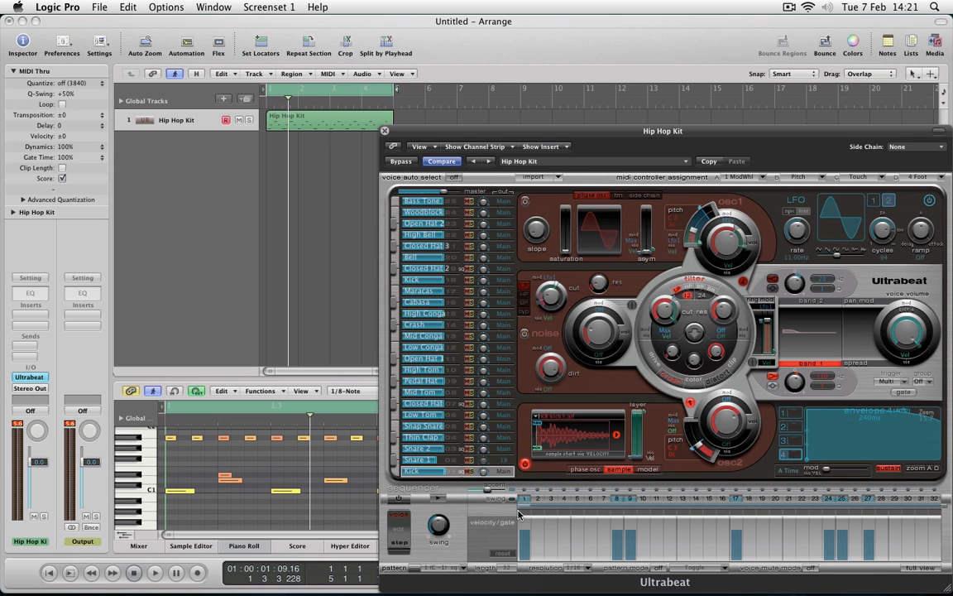
{"action": "left_click", "coordinate": [505, 452]}
{"action": "left_click", "coordinate": [505, 452]}
{"action": "left_click", "coordinate": [503, 448]}
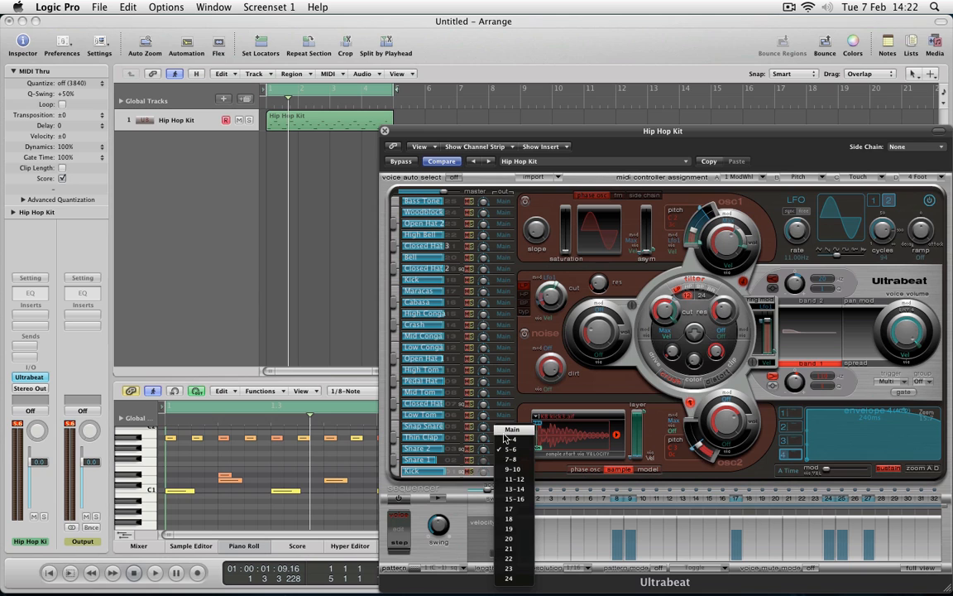
{"action": "left_click", "coordinate": [504, 438]}
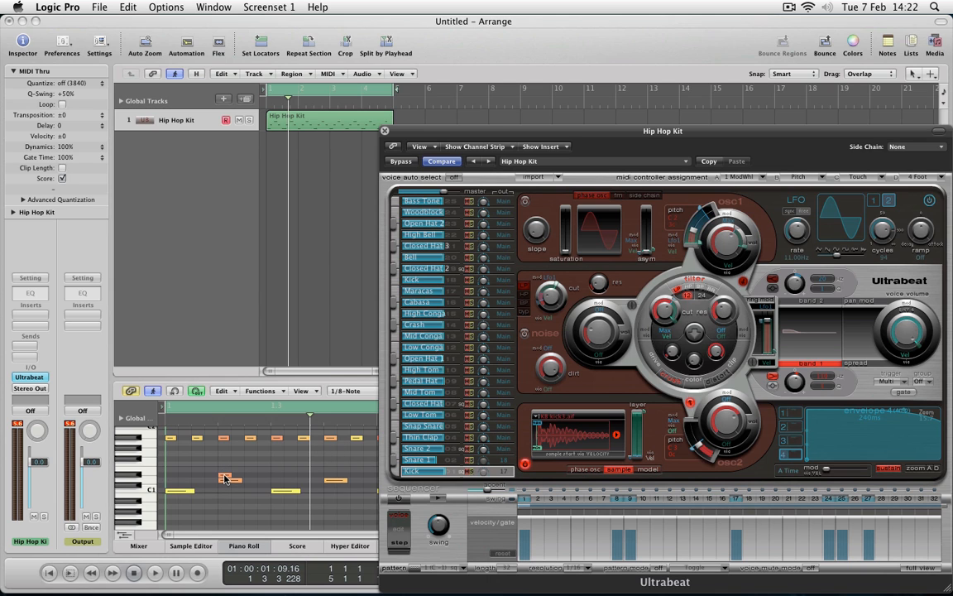
Audition the D#1 note at bar 1 beat 2 and route the Thin Clap to output 19 in Ultrabeat.
{"action": "left_click", "coordinate": [225, 478]}
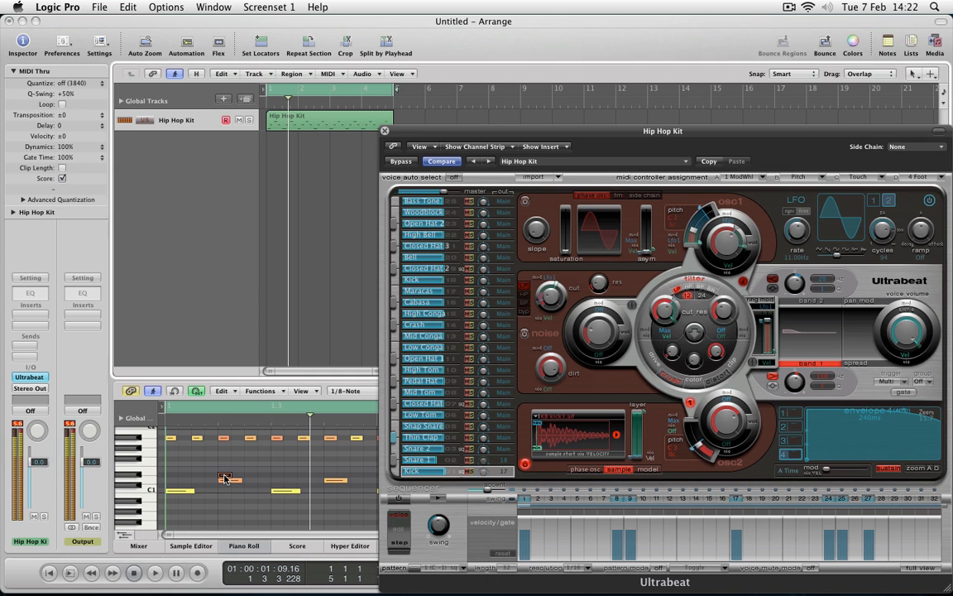
{"action": "left_click", "coordinate": [499, 449]}
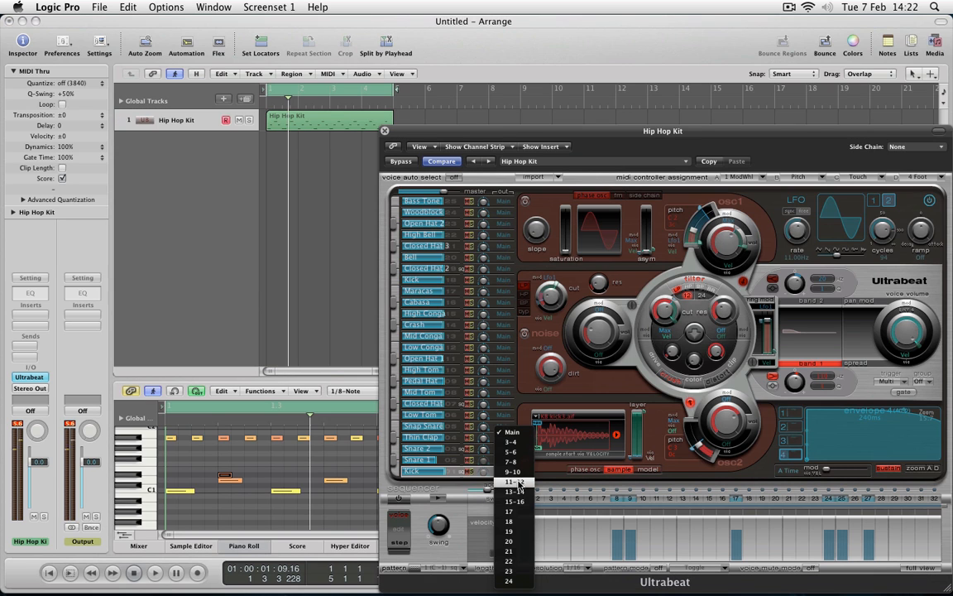
{"action": "left_click", "coordinate": [509, 511]}
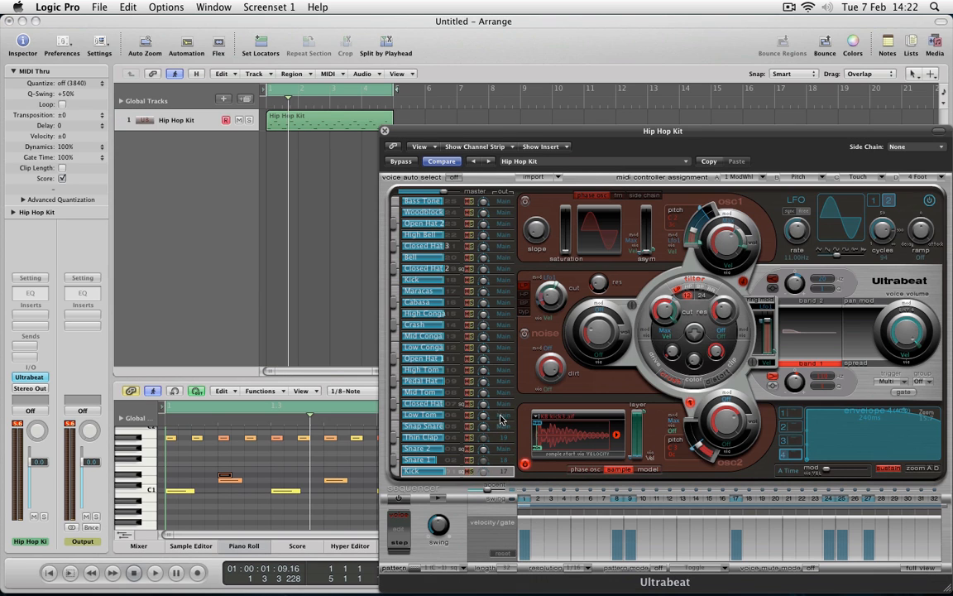
Check the A#1 note at bar 1 beat 4, route Open Hat 1 to output 20, and close Ultrabeat.
{"action": "double_click", "coordinate": [330, 437]}
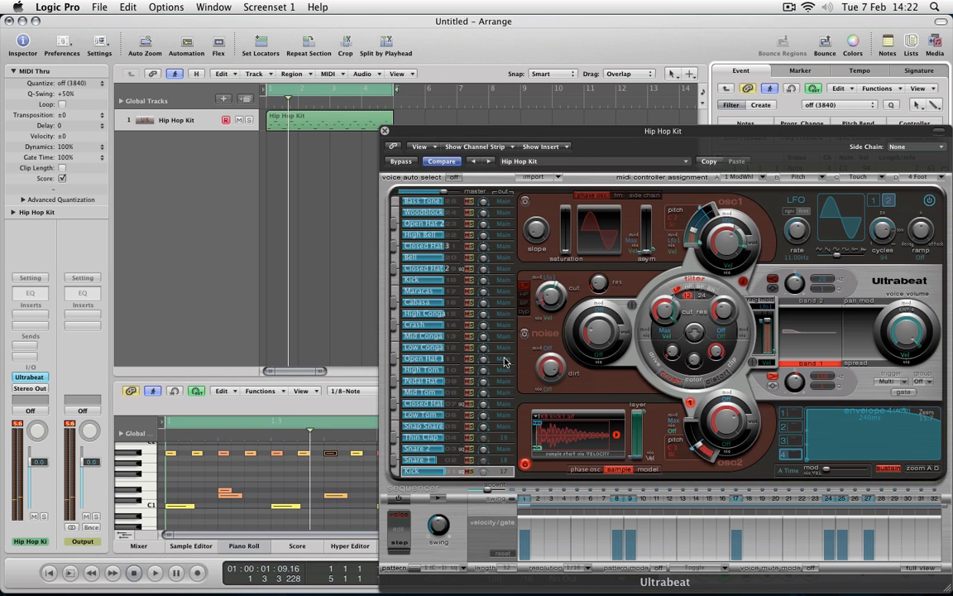
{"action": "left_click", "coordinate": [503, 358]}
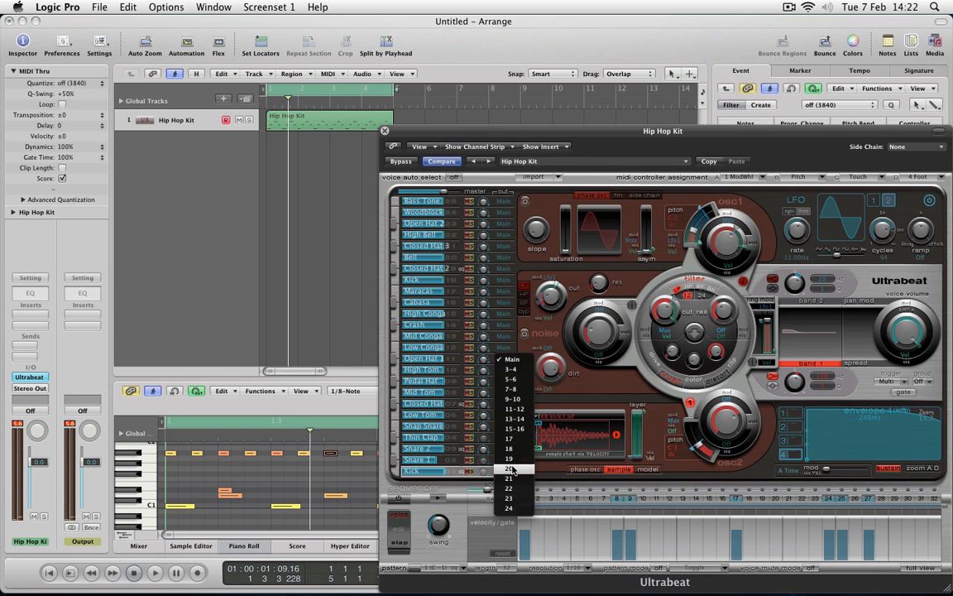
{"action": "left_click", "coordinate": [509, 468]}
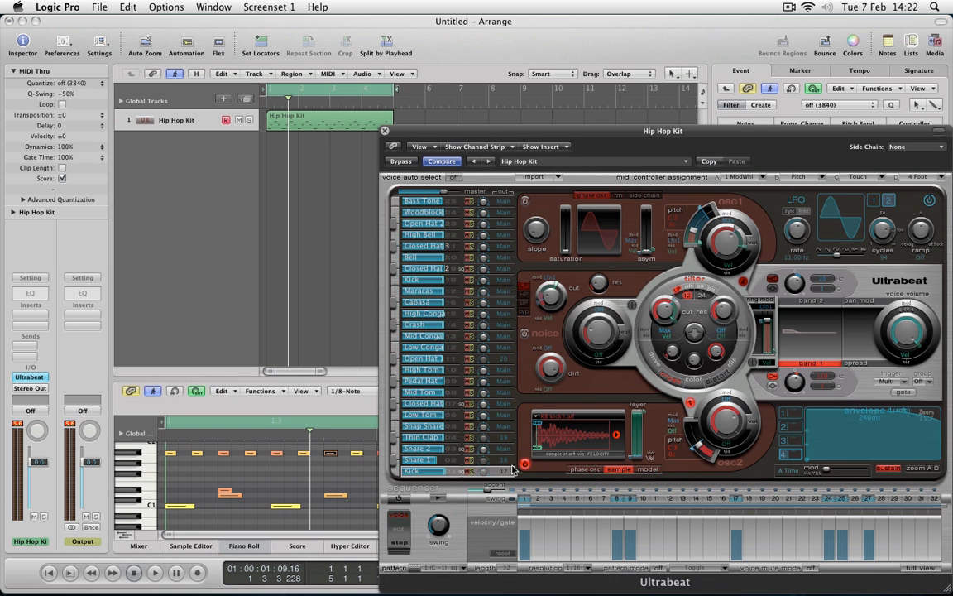
{"action": "left_click", "coordinate": [384, 131]}
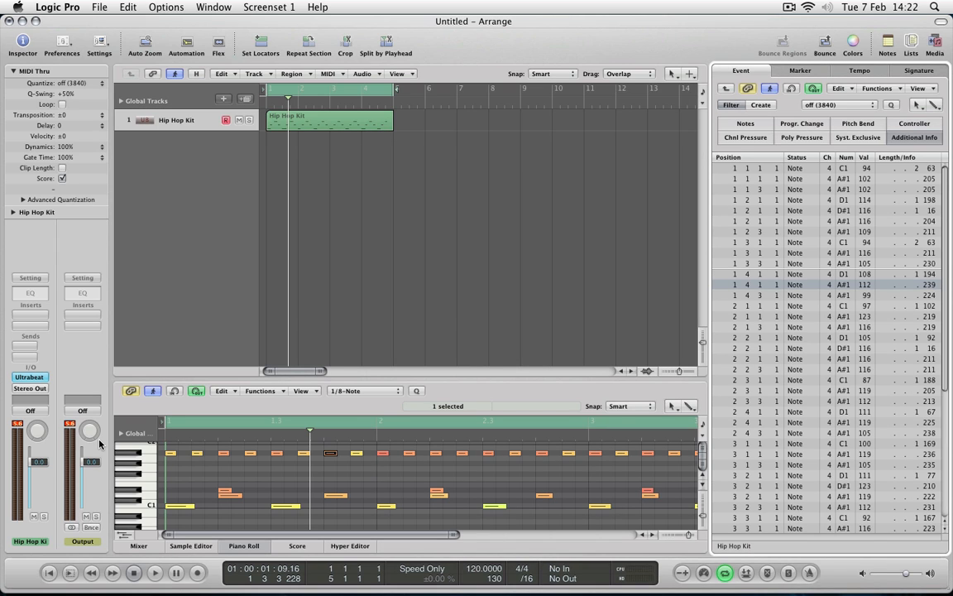
In the Mixer, add eleven aux channels to the Hip Hop Kit, UB 3-4 through UB 20, and play the pattern.
{"action": "key", "text": "super+2"}
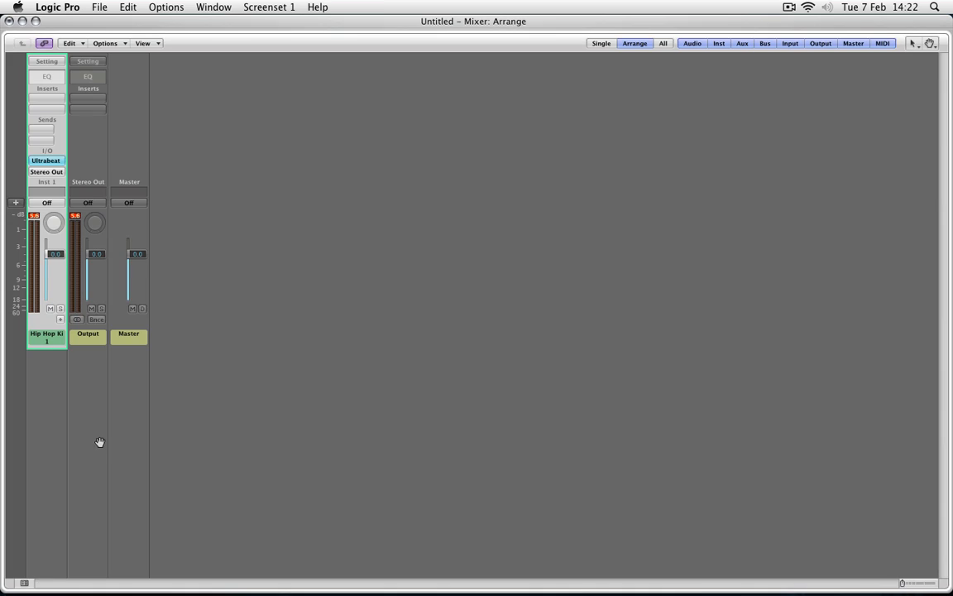
{"action": "left_click", "coordinate": [60, 321]}
{"action": "left_click", "coordinate": [59, 320]}
{"action": "left_click", "coordinate": [60, 320]}
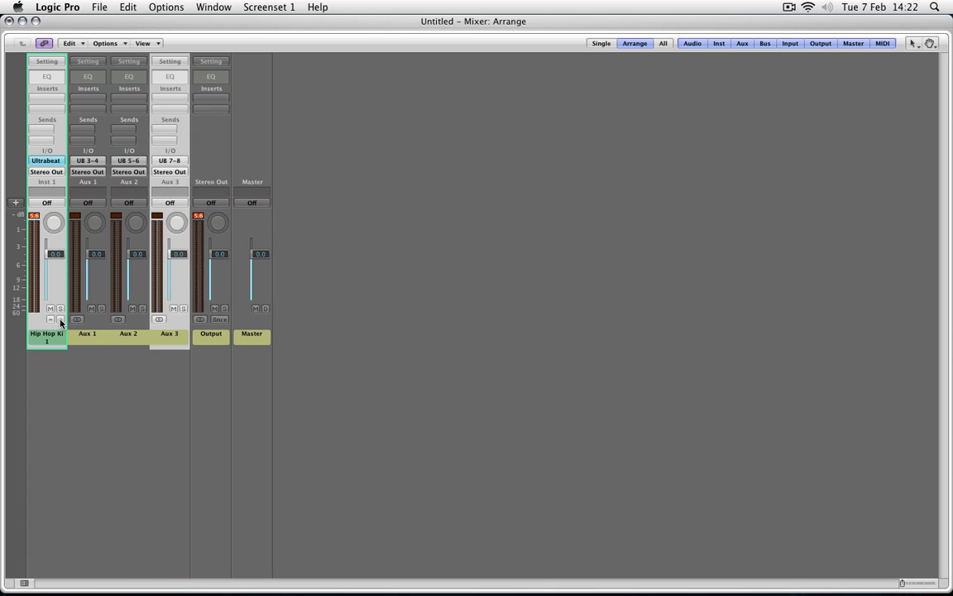
{"action": "left_click", "coordinate": [60, 320]}
{"action": "left_click", "coordinate": [59, 320]}
{"action": "left_click", "coordinate": [59, 320]}
{"action": "left_click", "coordinate": [60, 320]}
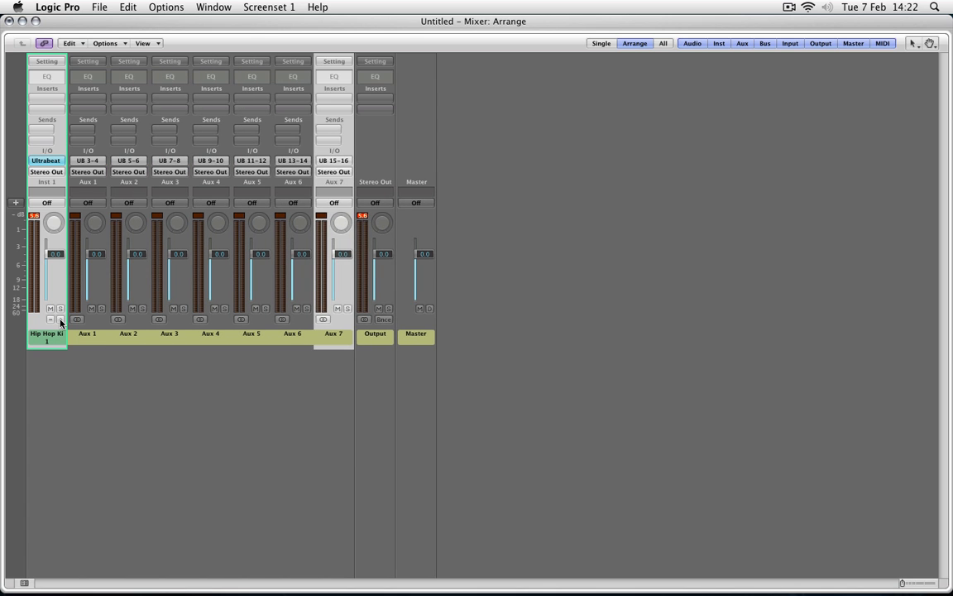
{"action": "left_click", "coordinate": [60, 320]}
{"action": "left_click", "coordinate": [60, 320]}
{"action": "left_click", "coordinate": [60, 321]}
{"action": "left_click", "coordinate": [60, 320]}
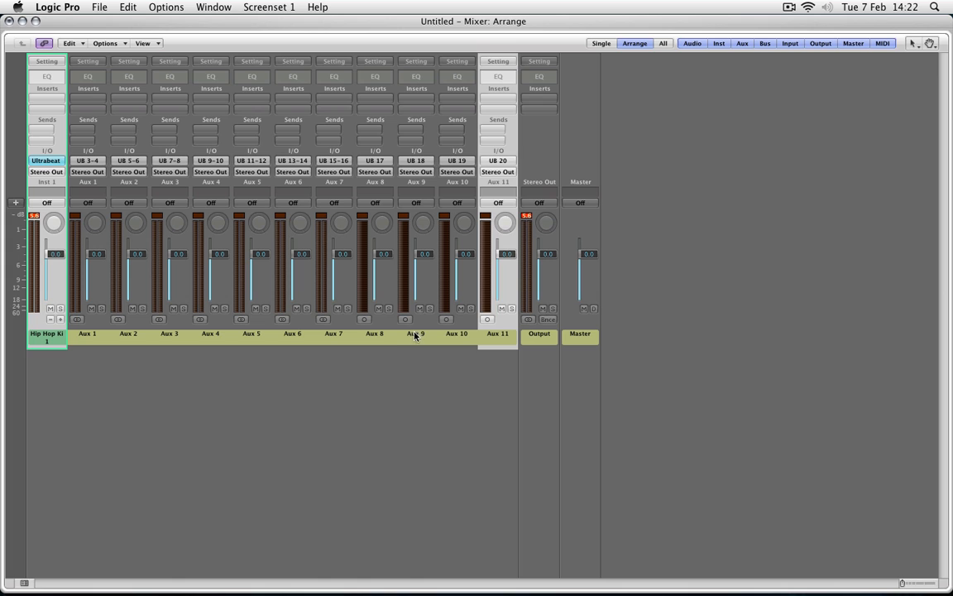
{"action": "left_click", "coordinate": [343, 360]}
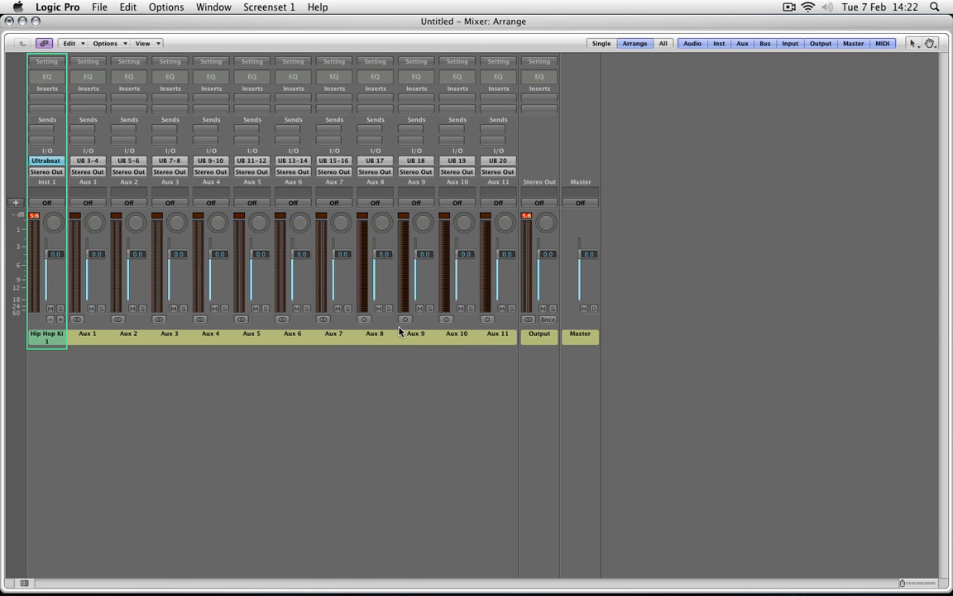
{"action": "key", "text": "space"}
Return to the Arrange window, reopen Ultrabeat, and route Snare 2 to output 18.
{"action": "left_click", "coordinate": [10, 22]}
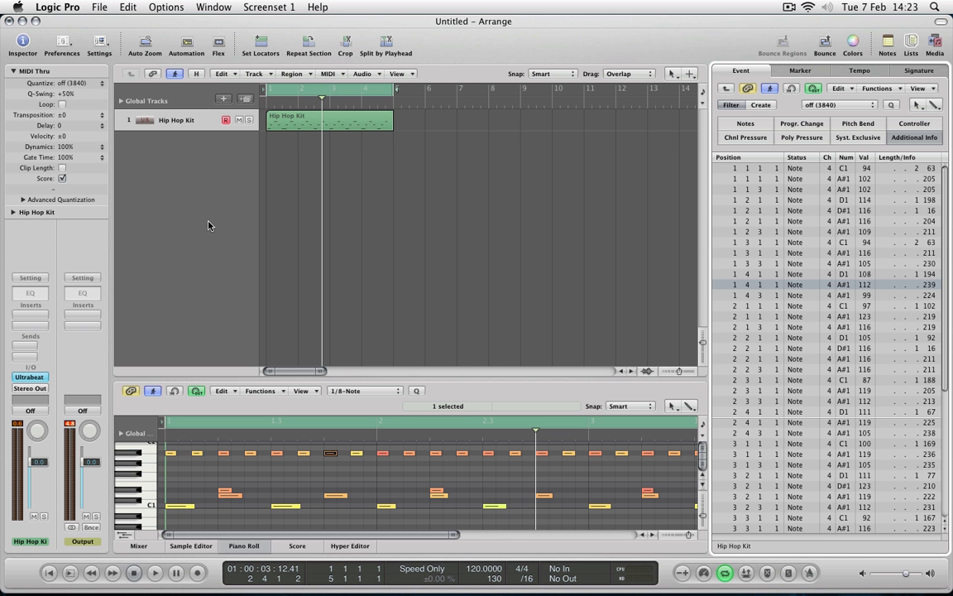
{"action": "left_click", "coordinate": [38, 380]}
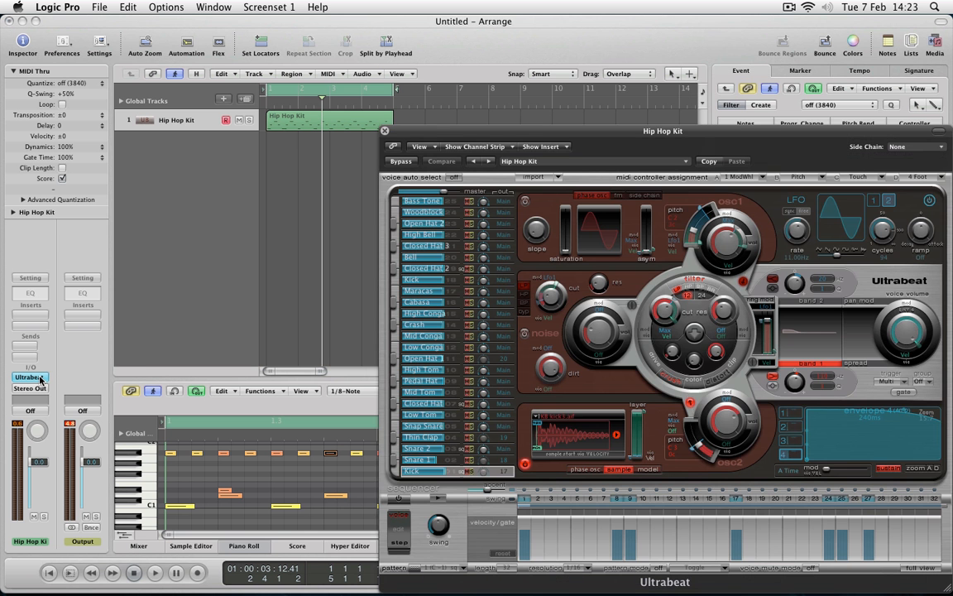
{"action": "left_click", "coordinate": [503, 449]}
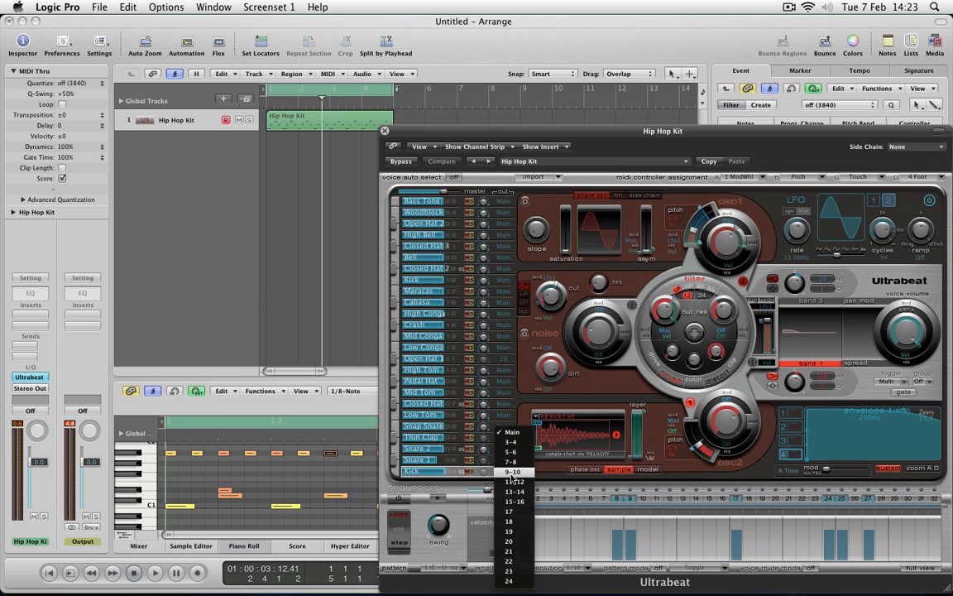
{"action": "left_click", "coordinate": [515, 523]}
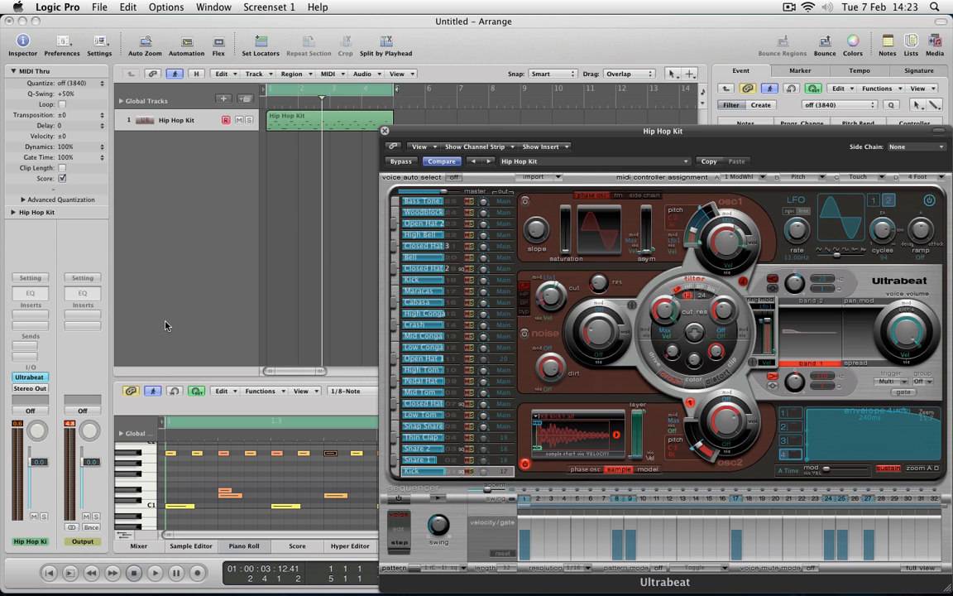
Play the pattern and check the UB 17 to UB 20 meters in the Mixer with the Ultrabeat window moved aside.
{"action": "key", "text": "super+2"}
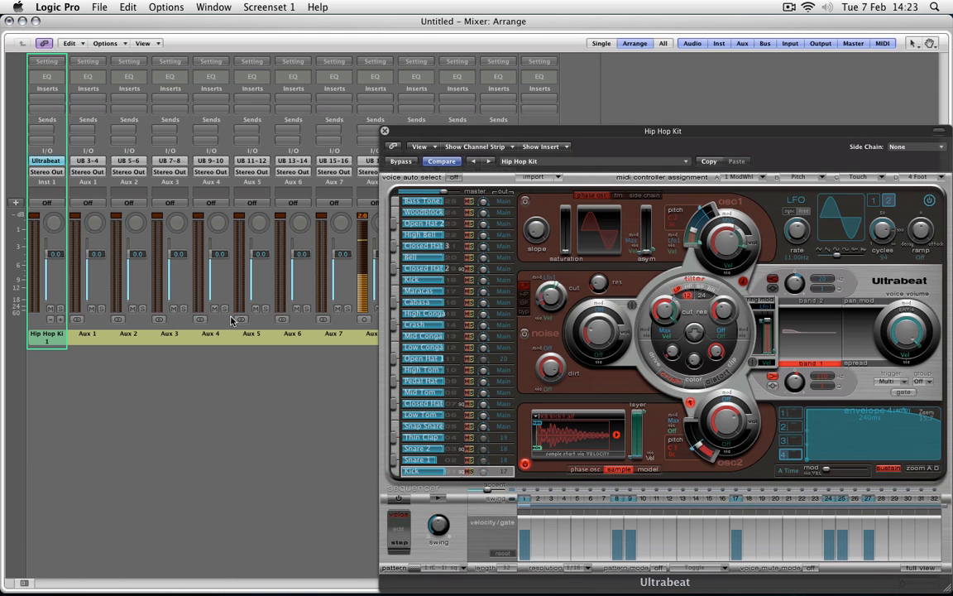
{"action": "left_click_drag", "start_coordinate": [457, 134], "coordinate": [602, 134]}
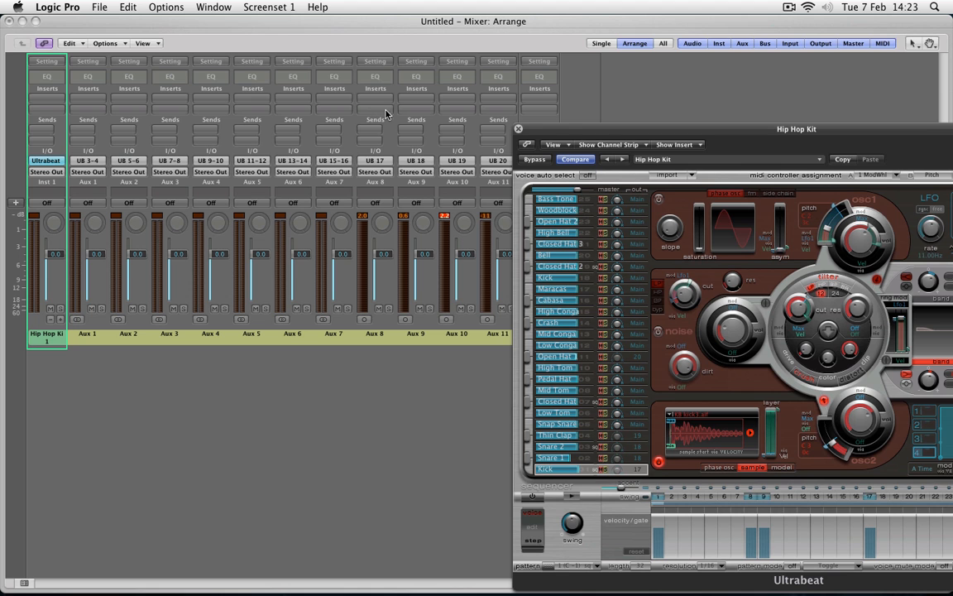
{"action": "left_click_drag", "start_coordinate": [579, 130], "coordinate": [432, 74]}
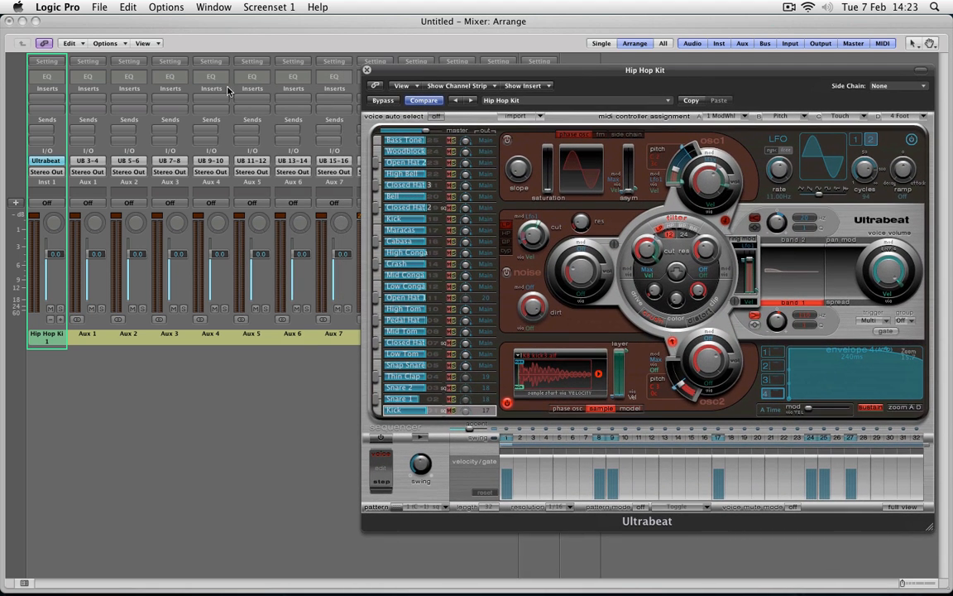
{"action": "left_click", "coordinate": [10, 20]}
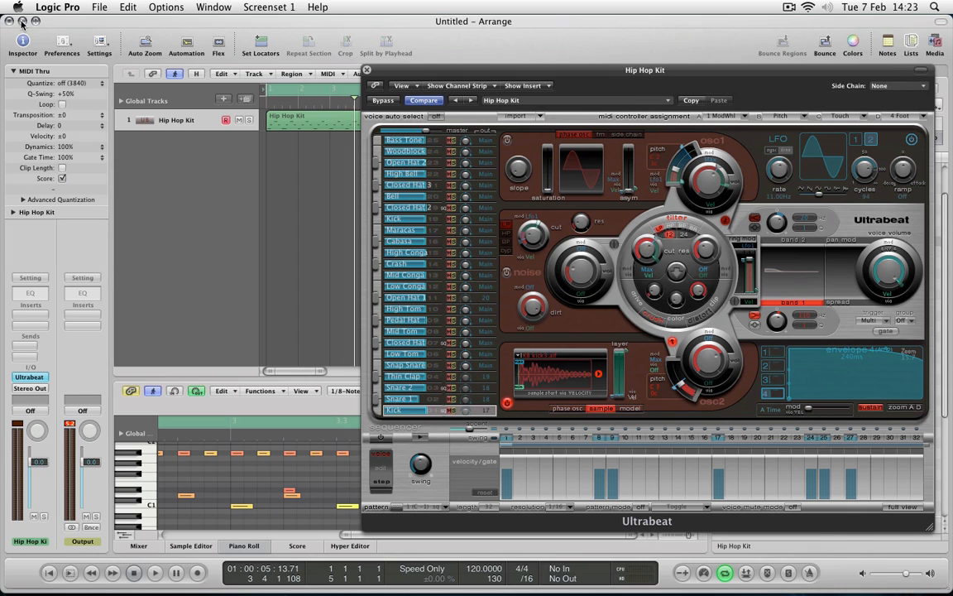
Move the Ultrabeat window clear of the track and delete the four-bar Hip Hop Kit region.
{"action": "left_click_drag", "start_coordinate": [412, 69], "coordinate": [468, 214]}
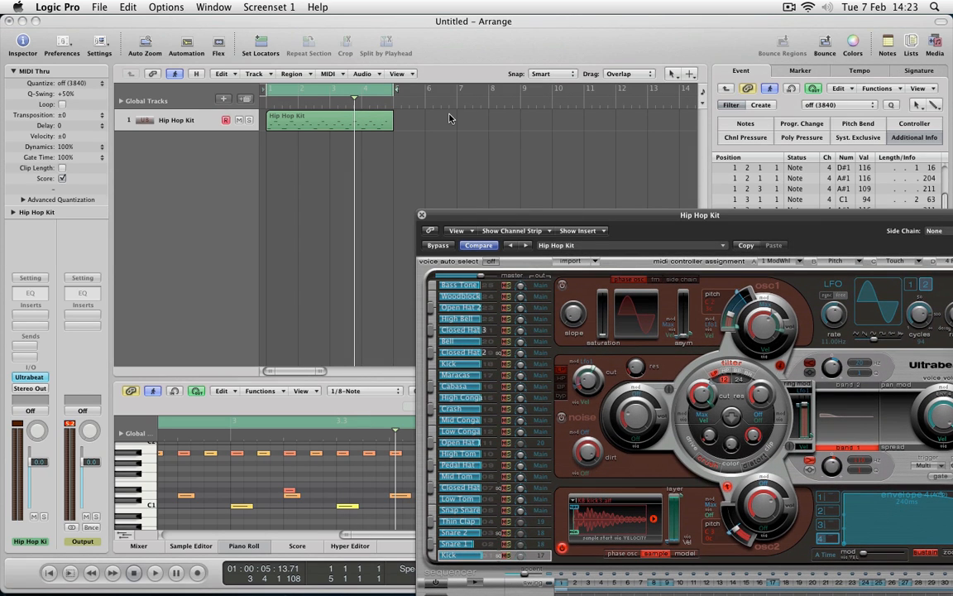
{"action": "left_click", "coordinate": [366, 125]}
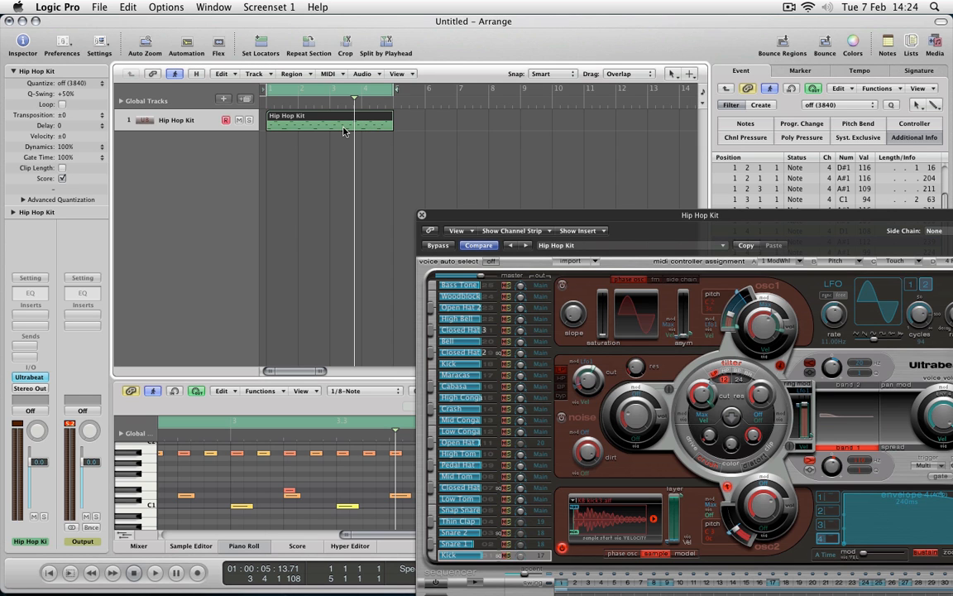
{"action": "left_click", "coordinate": [345, 133]}
Bring the whole Ultrabeat window into view and switch on its step sequencer.
{"action": "left_click_drag", "start_coordinate": [536, 216], "coordinate": [301, 62]}
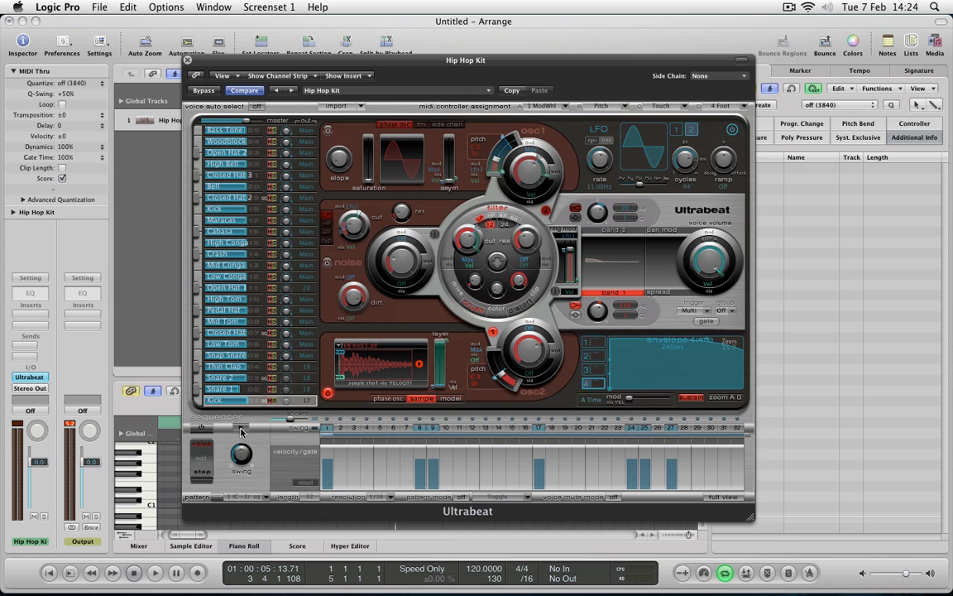
{"action": "left_click", "coordinate": [203, 430]}
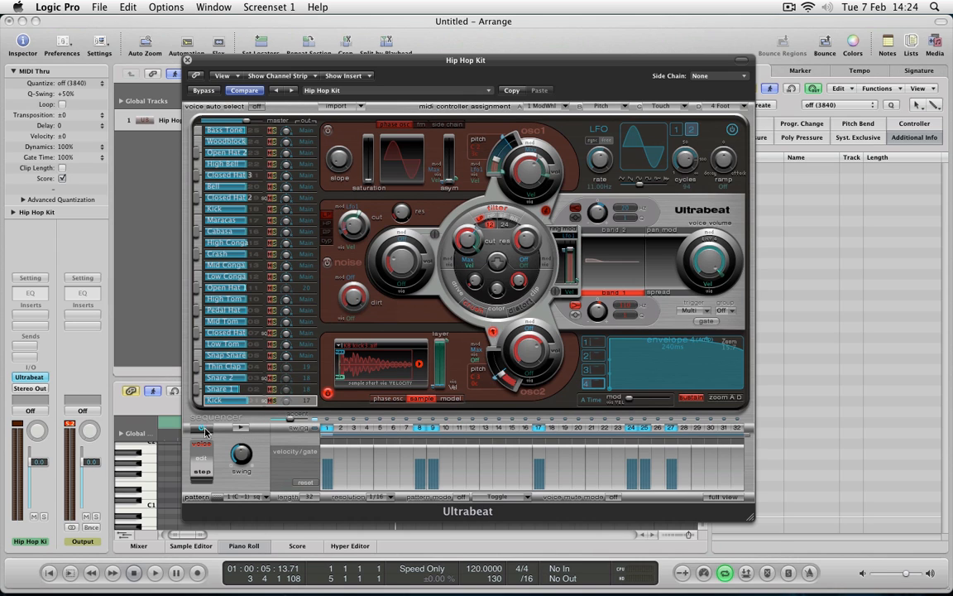
Play the sequencer's existing pattern and review the programmed steps of the snare, tom and clap voices.
{"action": "left_click", "coordinate": [242, 429]}
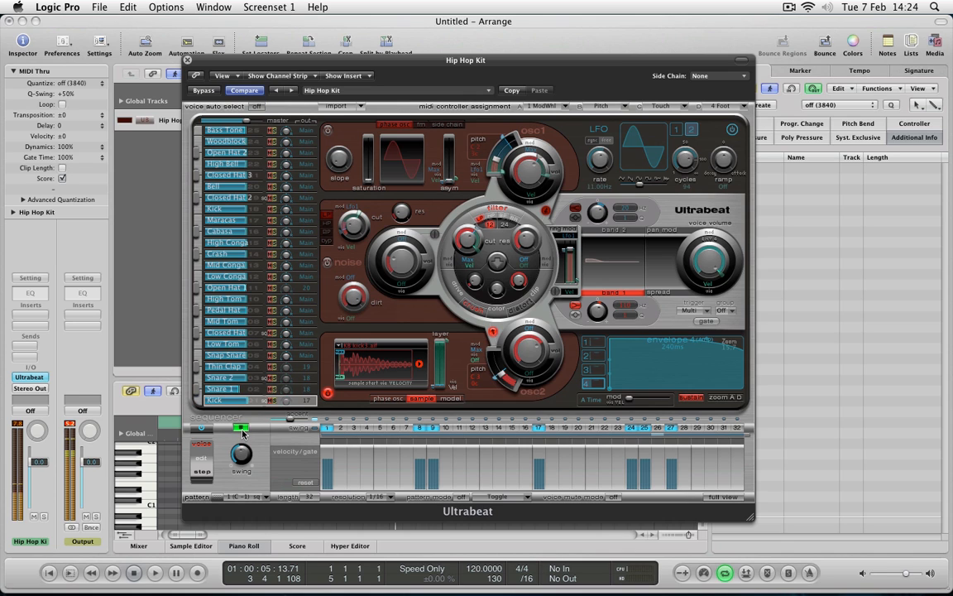
{"action": "left_click", "coordinate": [241, 429]}
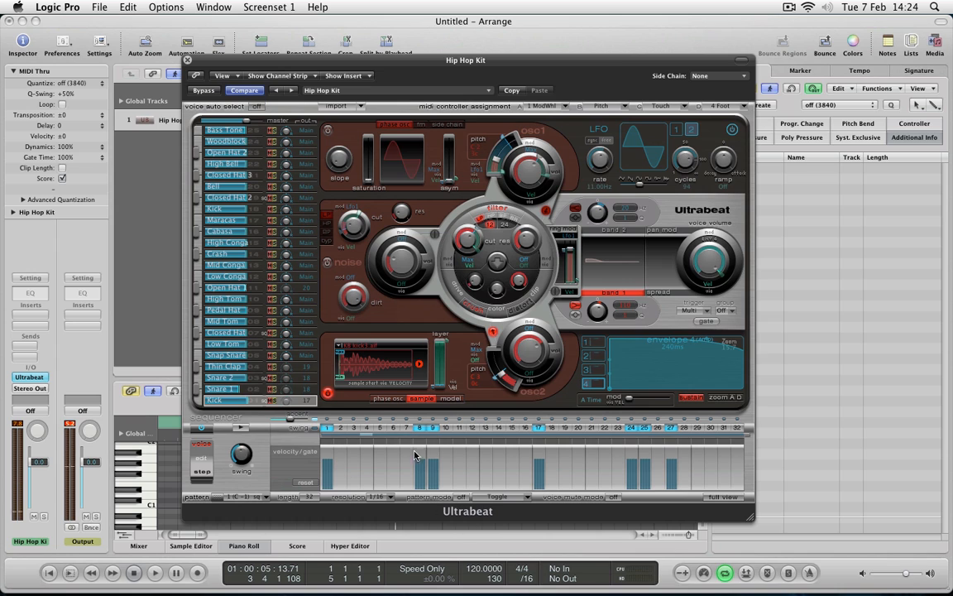
{"action": "left_click", "coordinate": [272, 389]}
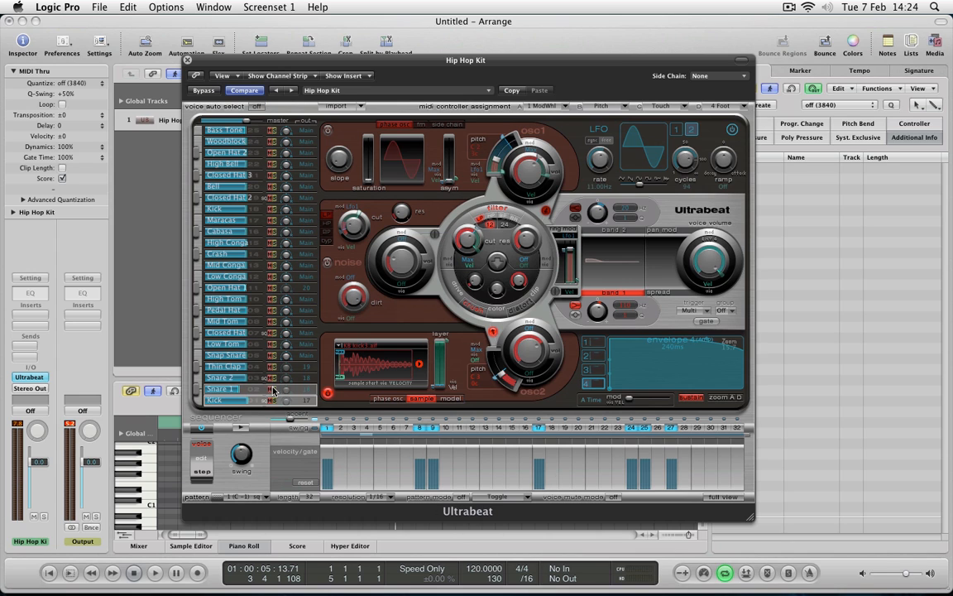
{"action": "left_click", "coordinate": [268, 378]}
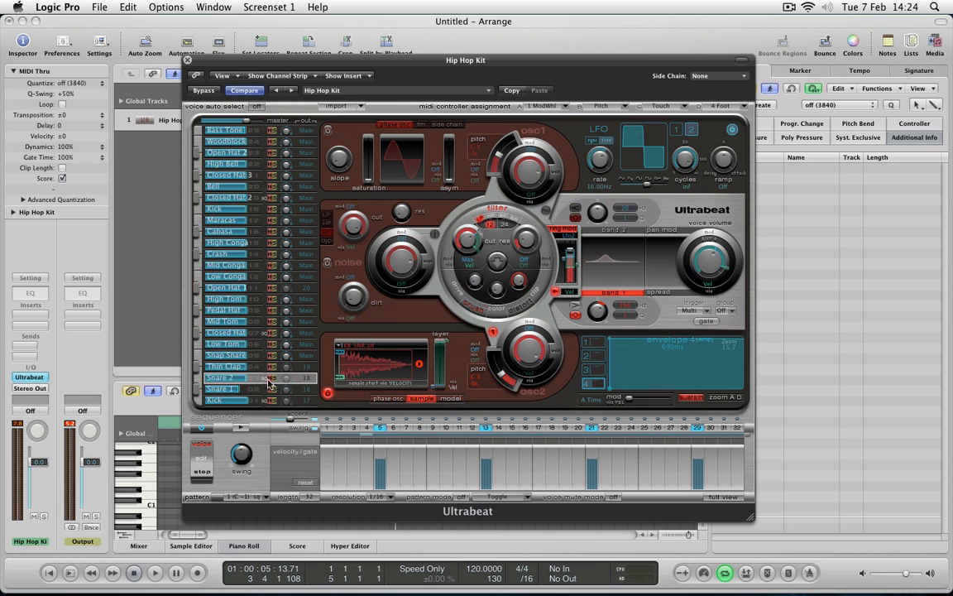
{"action": "left_click", "coordinate": [255, 345]}
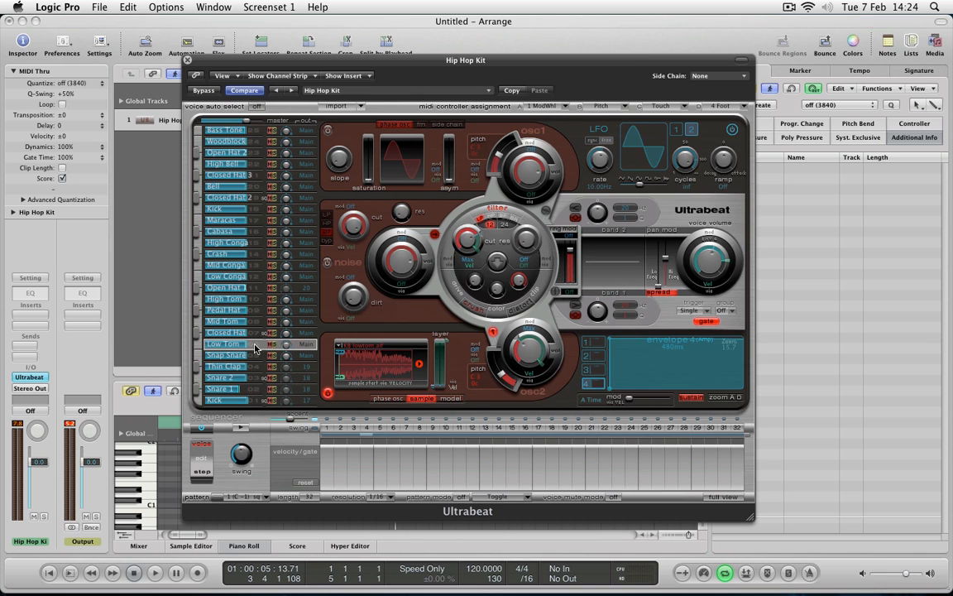
{"action": "left_click", "coordinate": [255, 355]}
{"action": "left_click", "coordinate": [255, 367]}
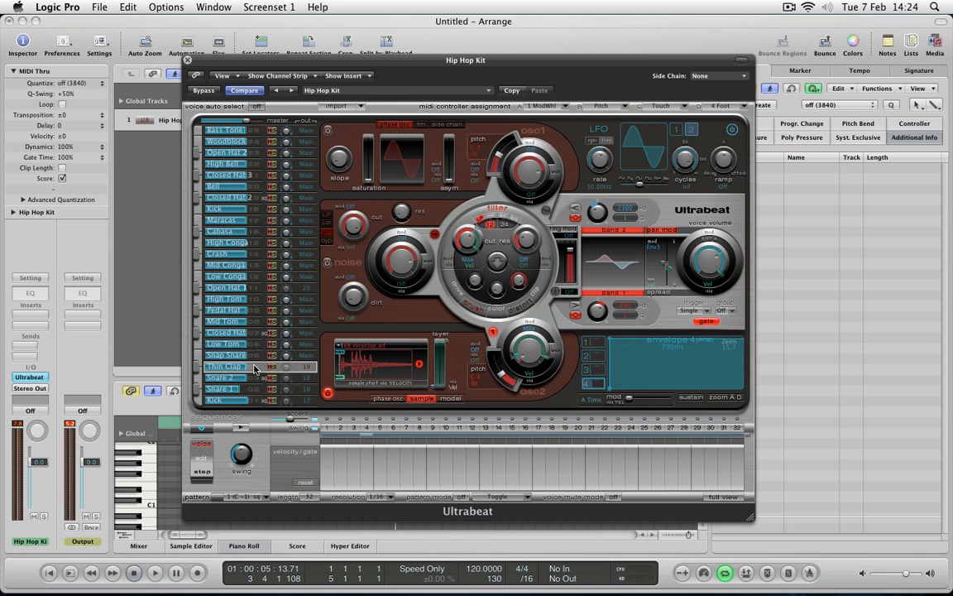
Check the sequencer rows of the upper voices, including High Bell, Closed Hat 3, Bell, Closed Hat 2 and Kick.
{"action": "left_click", "coordinate": [255, 153]}
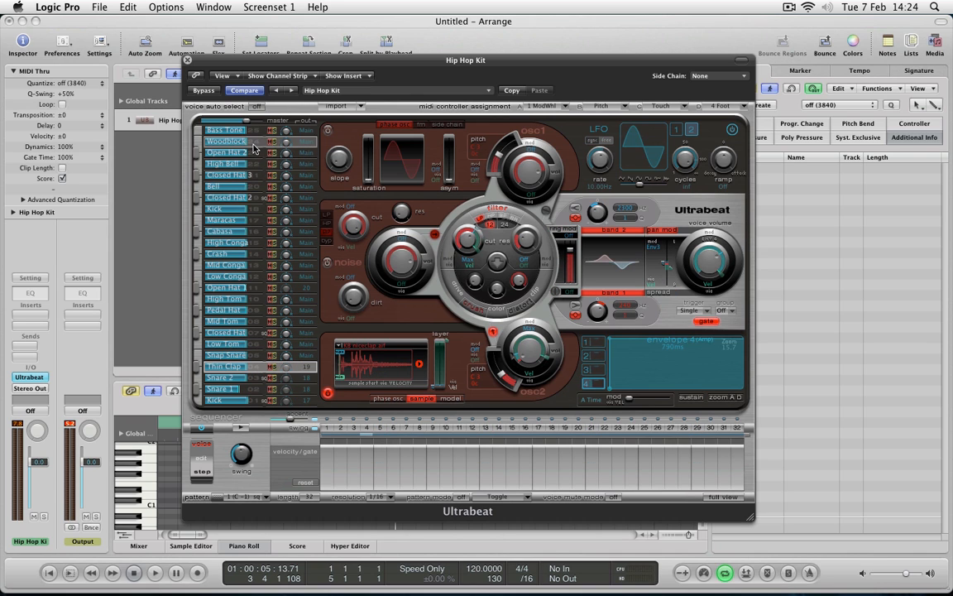
{"action": "left_click", "coordinate": [254, 163]}
{"action": "left_click", "coordinate": [256, 175]}
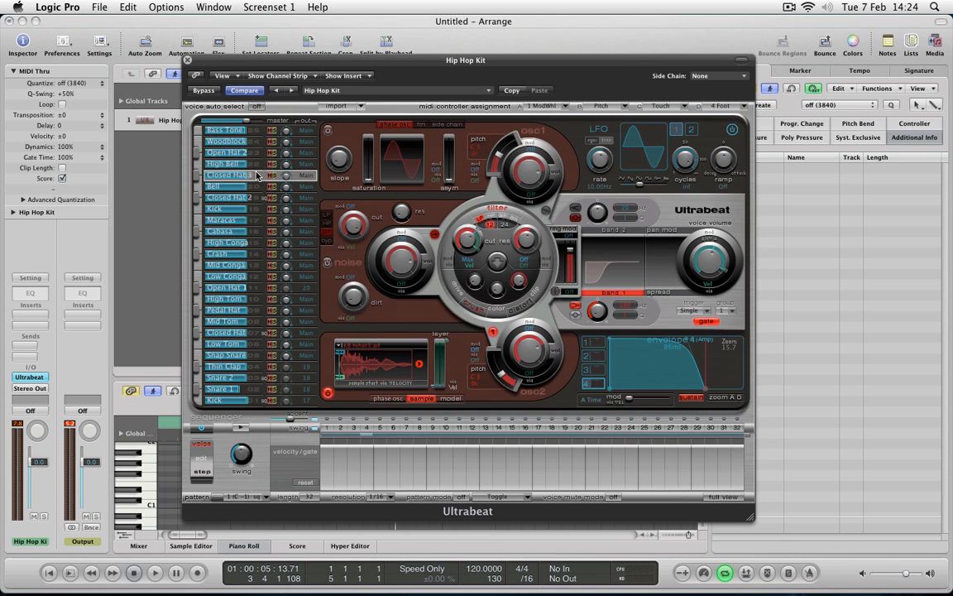
{"action": "left_click", "coordinate": [256, 187]}
{"action": "left_click", "coordinate": [257, 199]}
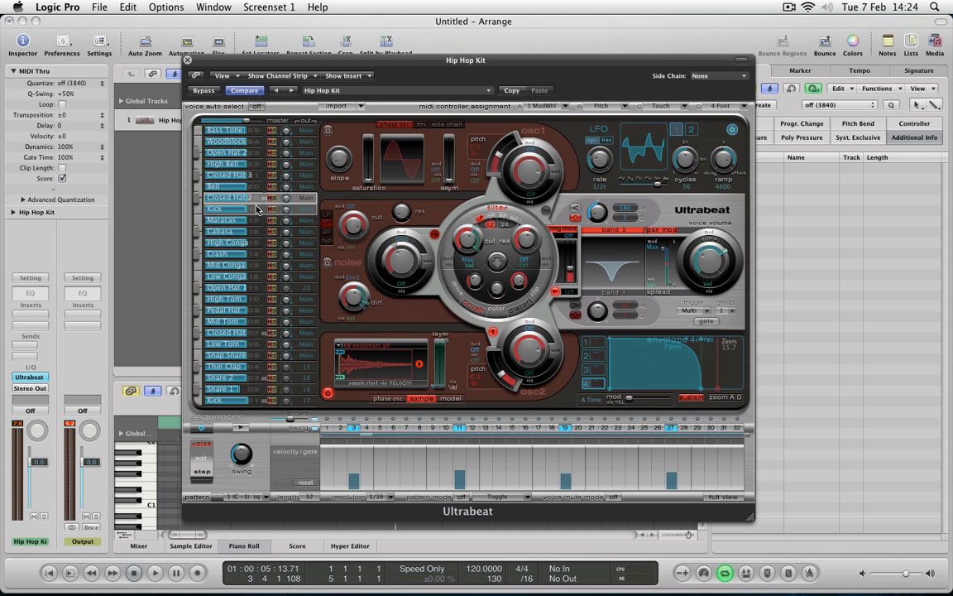
{"action": "left_click", "coordinate": [256, 210]}
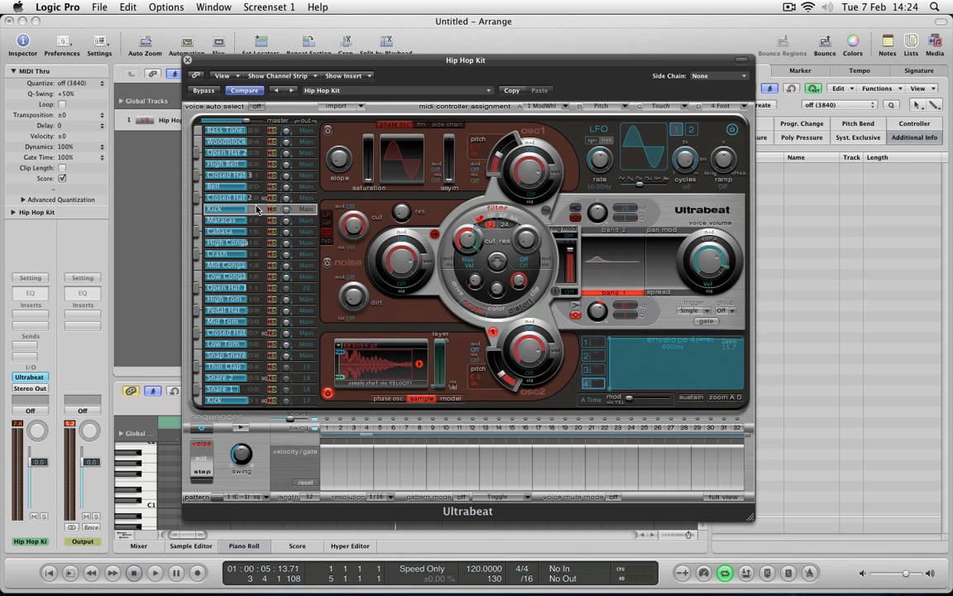
Add a Maracas hit on step 1, raise its velocity, and play the voice soloed.
{"action": "left_click", "coordinate": [256, 222]}
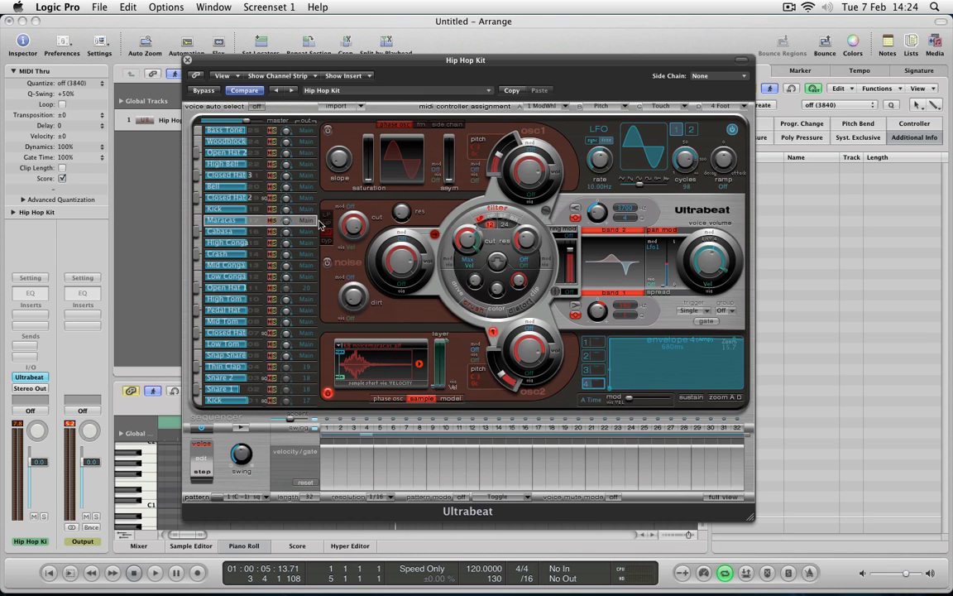
{"action": "left_click", "coordinate": [327, 464]}
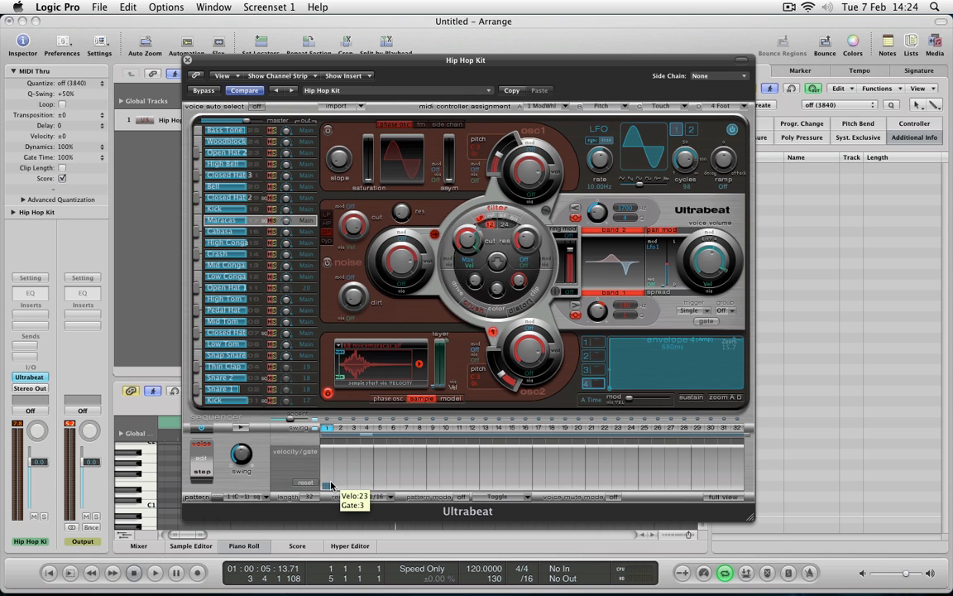
{"action": "left_click_drag", "start_coordinate": [330, 483], "coordinate": [334, 461]}
{"action": "key", "text": "space"}
{"action": "key", "text": "space"}
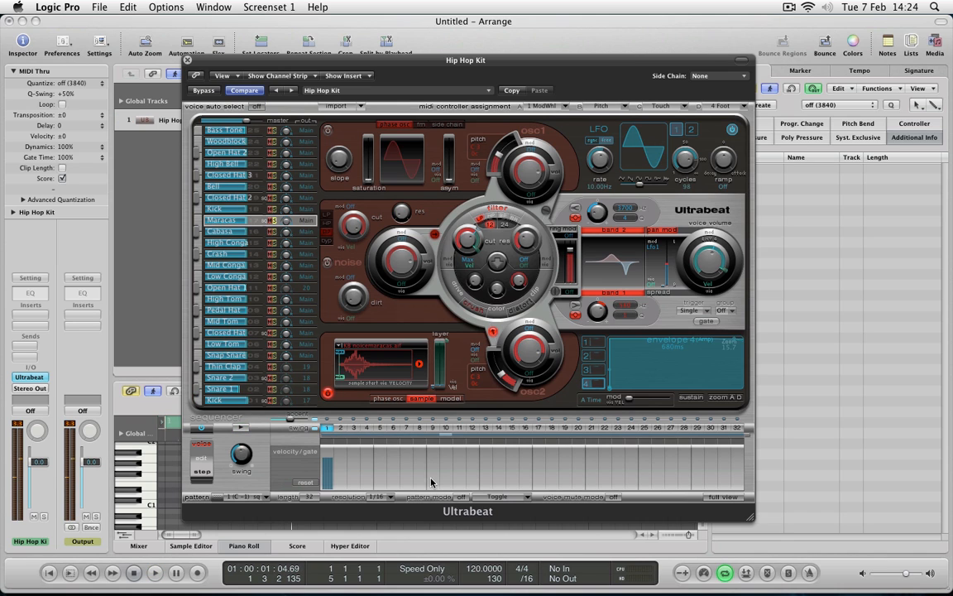
Add Maracas hits on steps 9, 17 and 25 at a velocity similar to step 1.
{"action": "left_click", "coordinate": [433, 467]}
{"action": "left_click", "coordinate": [540, 461]}
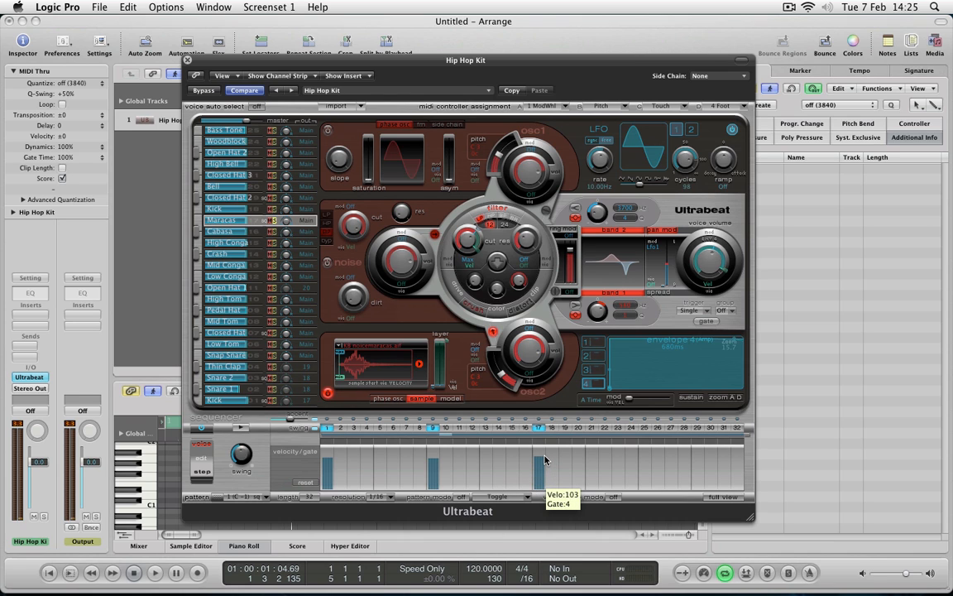
{"action": "left_click", "coordinate": [645, 480]}
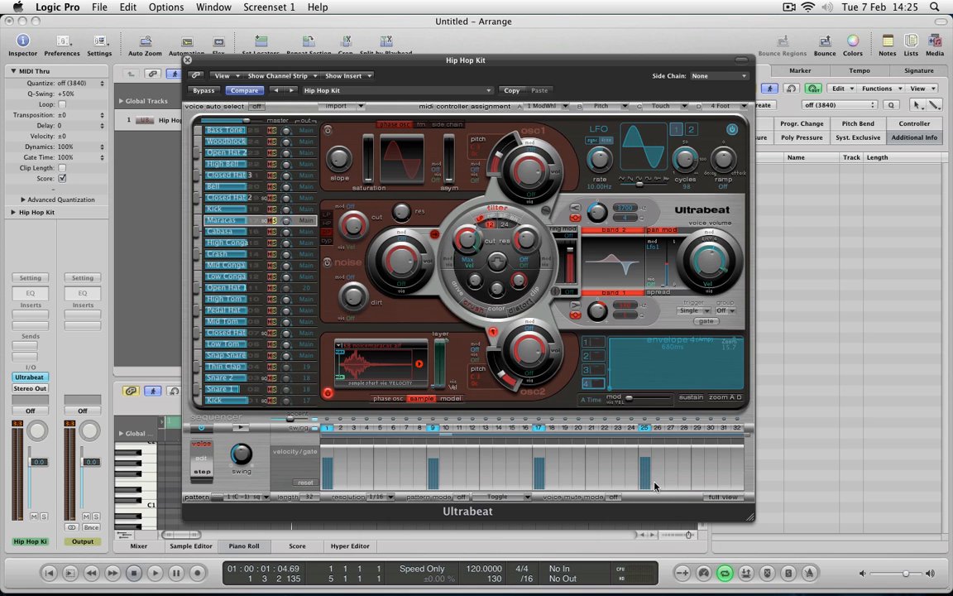
Listen to the Maracas pattern soloed, and again with the rest of the kit unsoloed.
{"action": "key", "text": "space"}
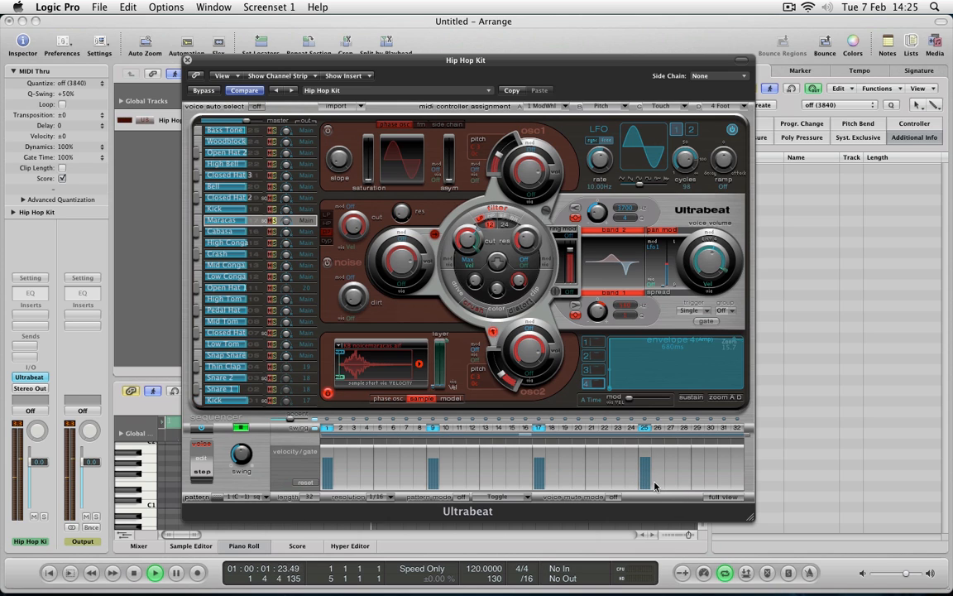
{"action": "key", "text": "space"}
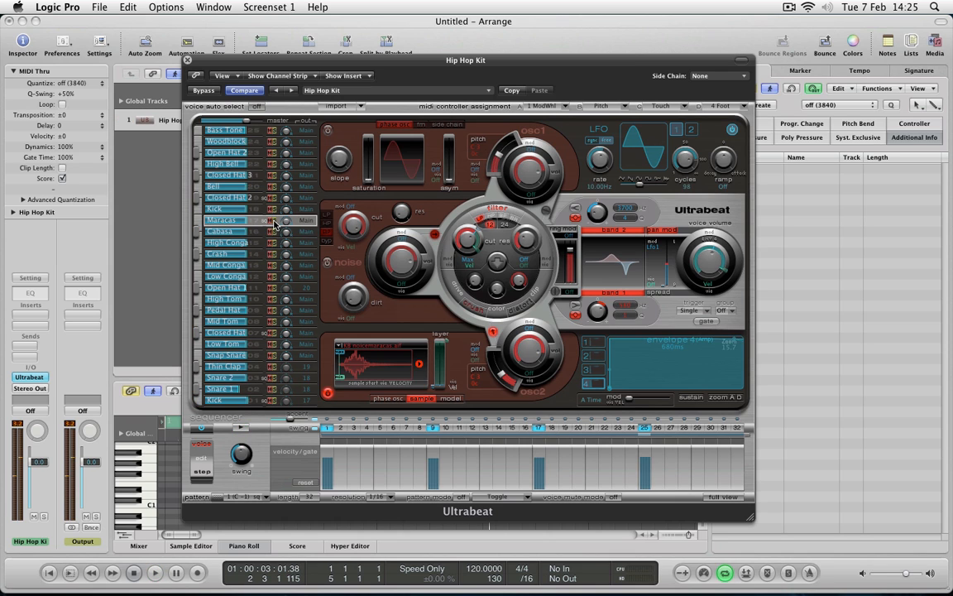
{"action": "key", "text": "space"}
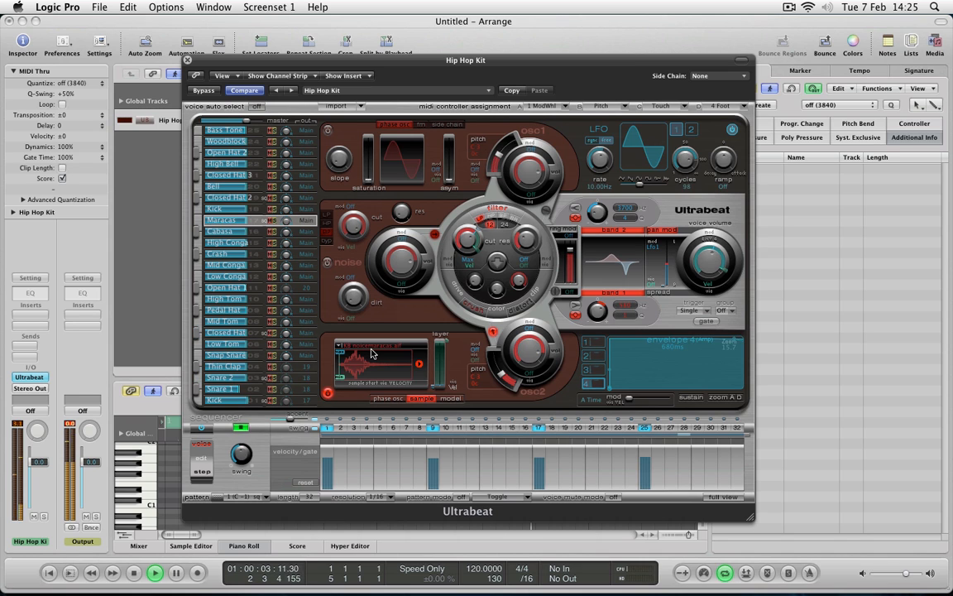
{"action": "key", "text": "space"}
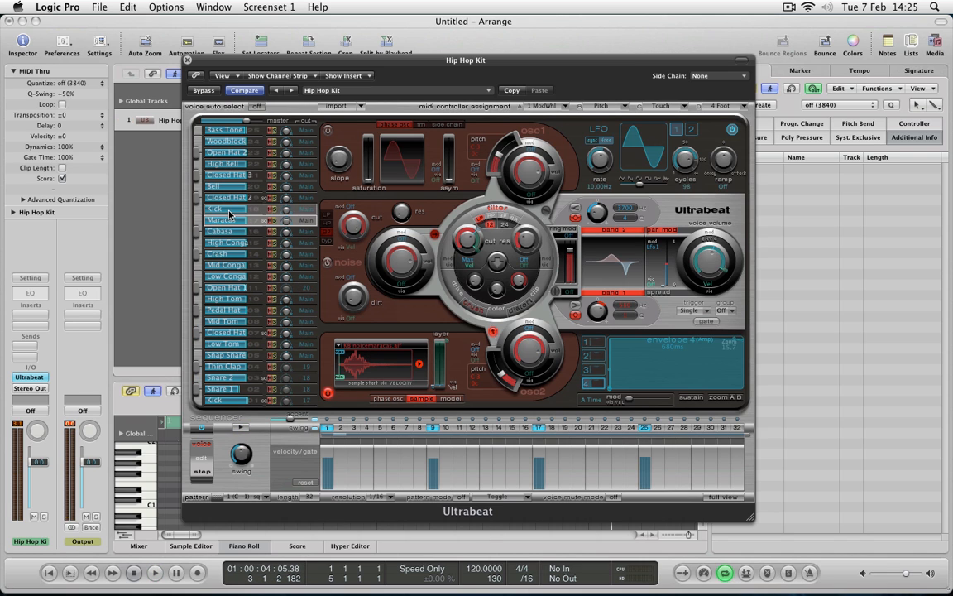
Solo Closed Hat 3, add a short hit on step 1, and play it.
{"action": "left_click", "coordinate": [258, 175]}
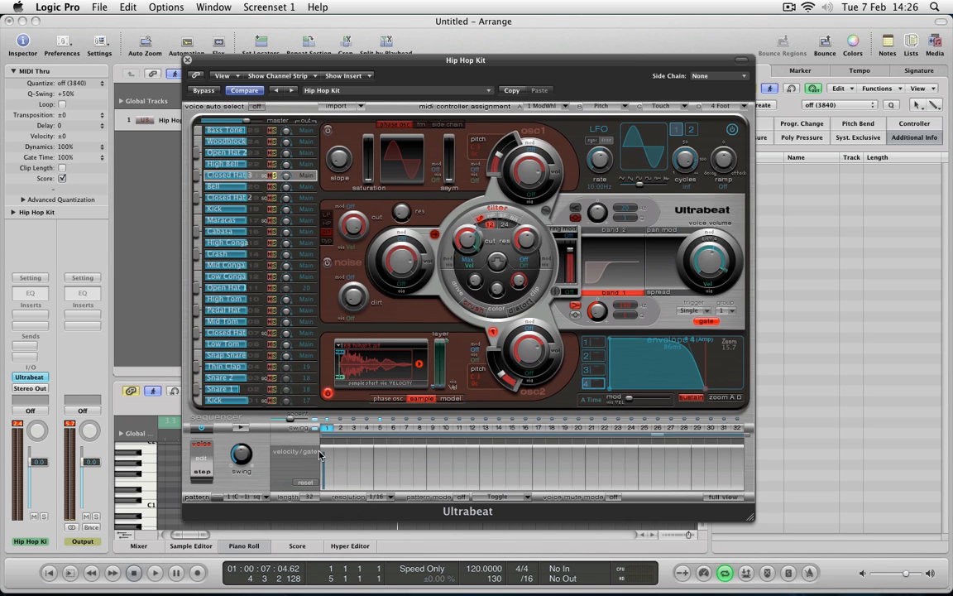
{"action": "key", "text": "space"}
{"action": "key", "text": "space"}
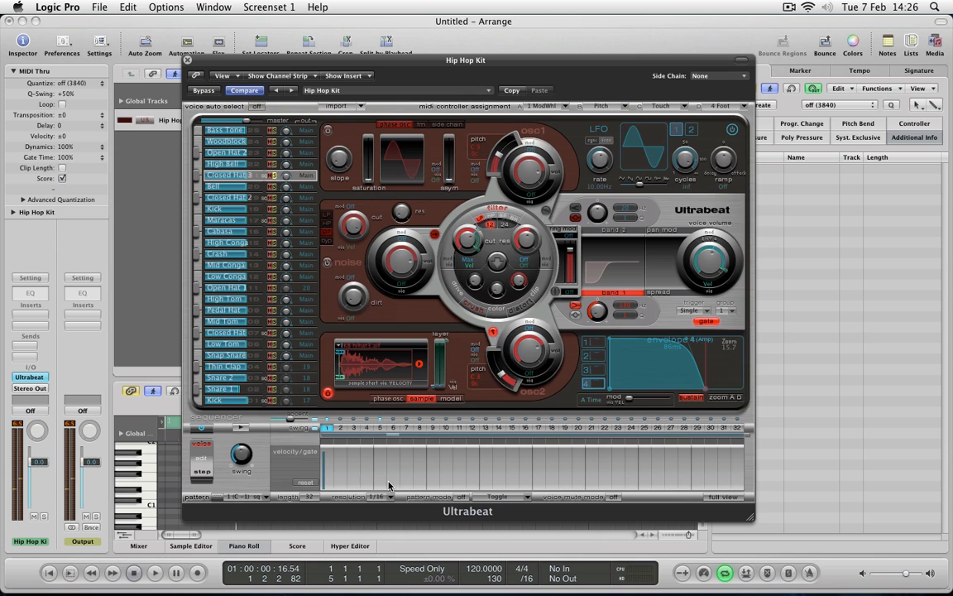
Fill steps 2 to 32 of Closed Hat 3 with short hits at gate 1 and similar velocities.
{"action": "left_click", "coordinate": [335, 457]}
{"action": "left_click", "coordinate": [348, 482]}
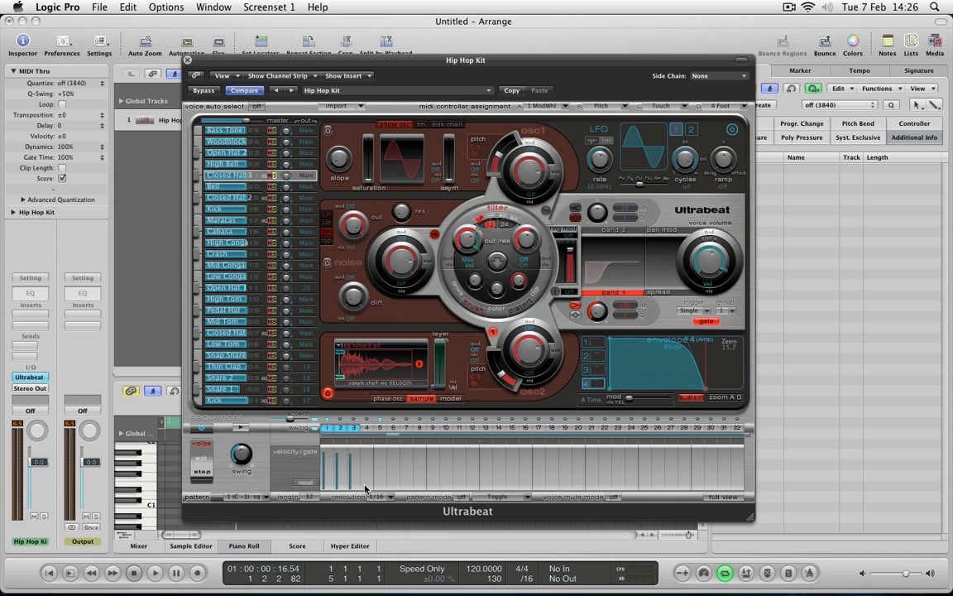
{"action": "left_click", "coordinate": [362, 486]}
{"action": "left_click_drag", "start_coordinate": [362, 481], "coordinate": [388, 456]}
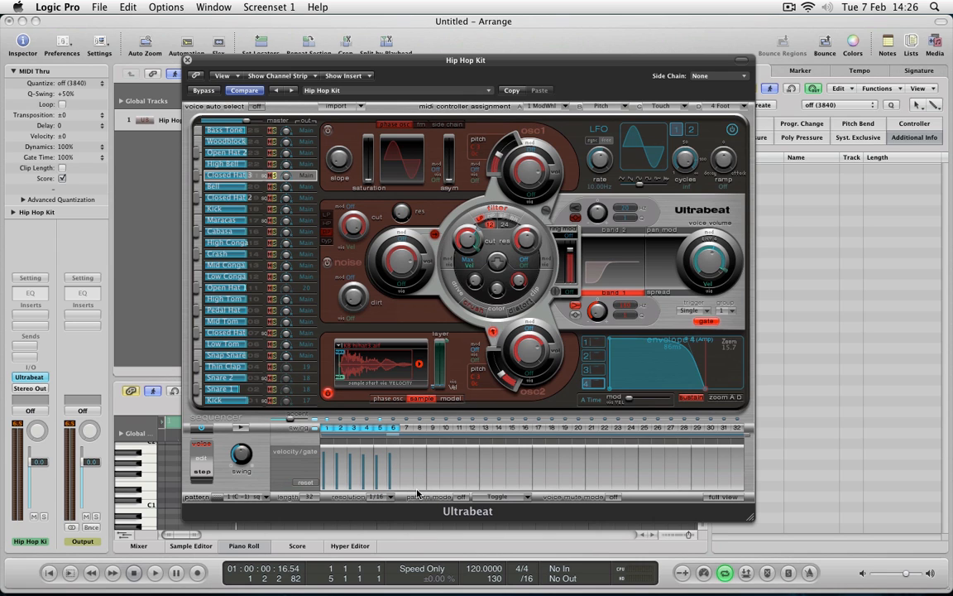
{"action": "left_click_drag", "start_coordinate": [364, 484], "coordinate": [362, 407]}
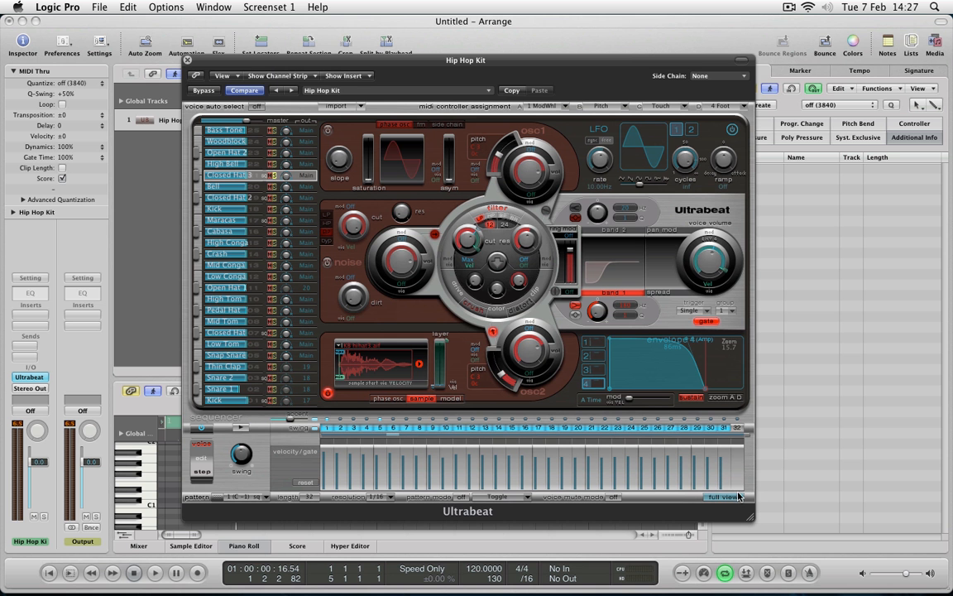
{"action": "left_click_drag", "start_coordinate": [731, 486], "coordinate": [731, 457]}
Listen to the Closed Hat 3 pattern soloed, and again unsoloed with the full kit.
{"action": "key", "text": "space"}
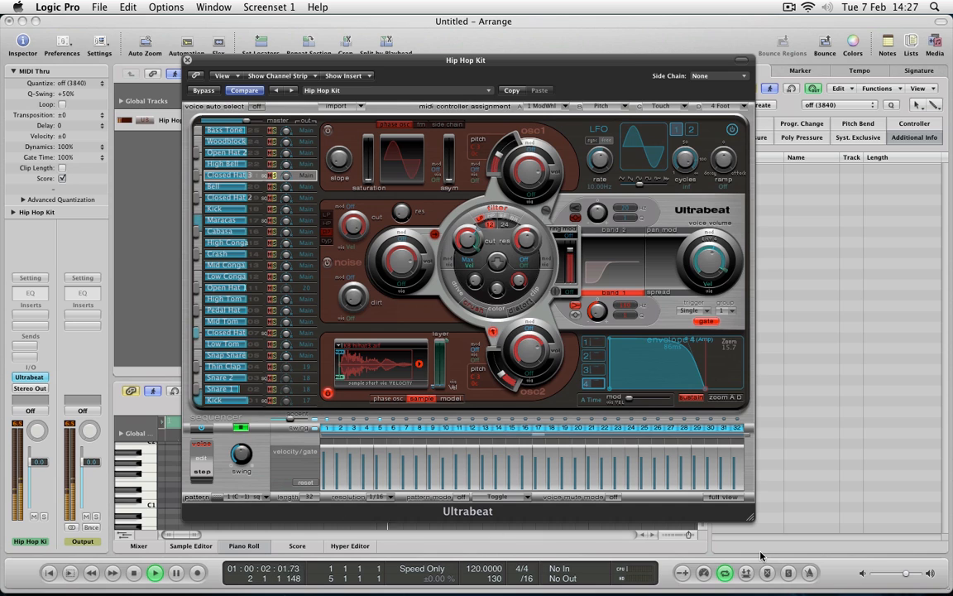
{"action": "key", "text": "space"}
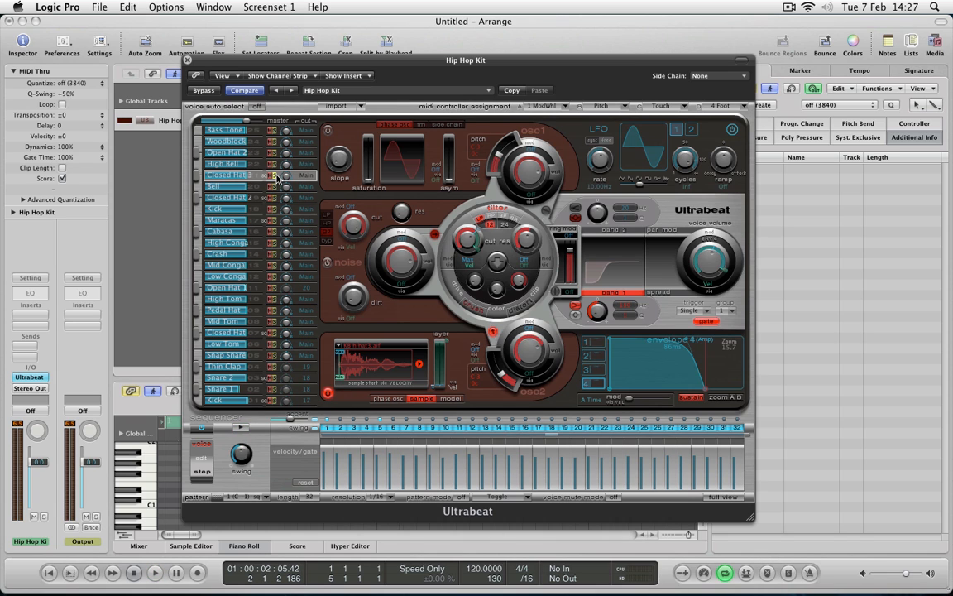
{"action": "key", "text": "space"}
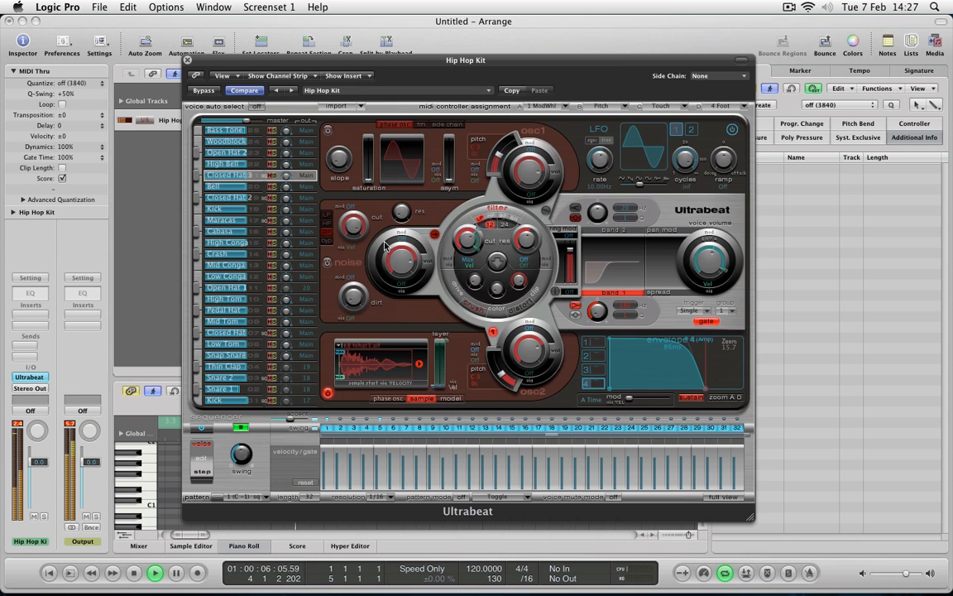
{"action": "key", "text": "space"}
Place sequencer pattern 1 (C-1) as a region at bar 1 of the Hip Hop Kit track and switch off the step sequencer.
{"action": "left_click_drag", "start_coordinate": [291, 60], "coordinate": [540, 21]}
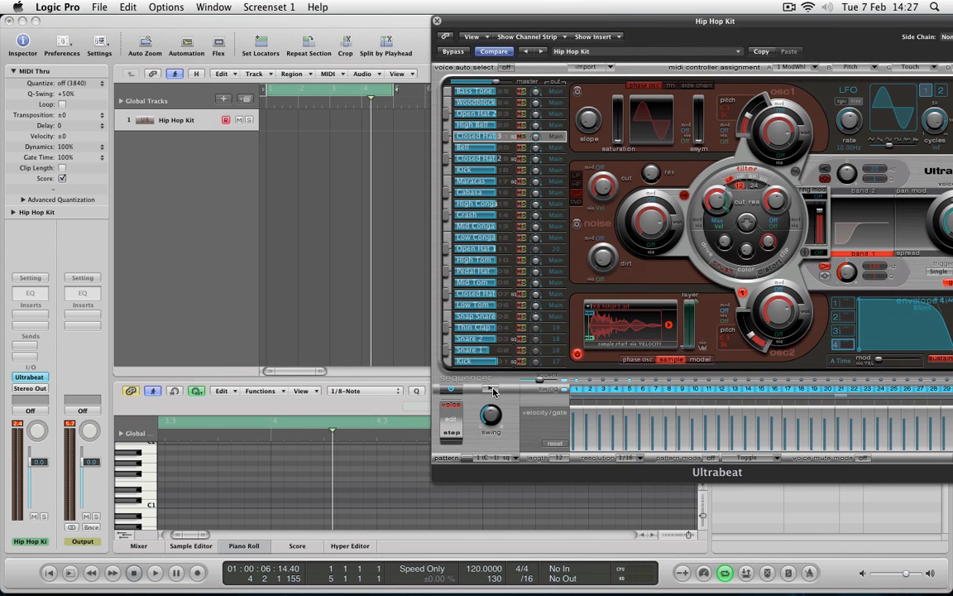
{"action": "key", "text": "space"}
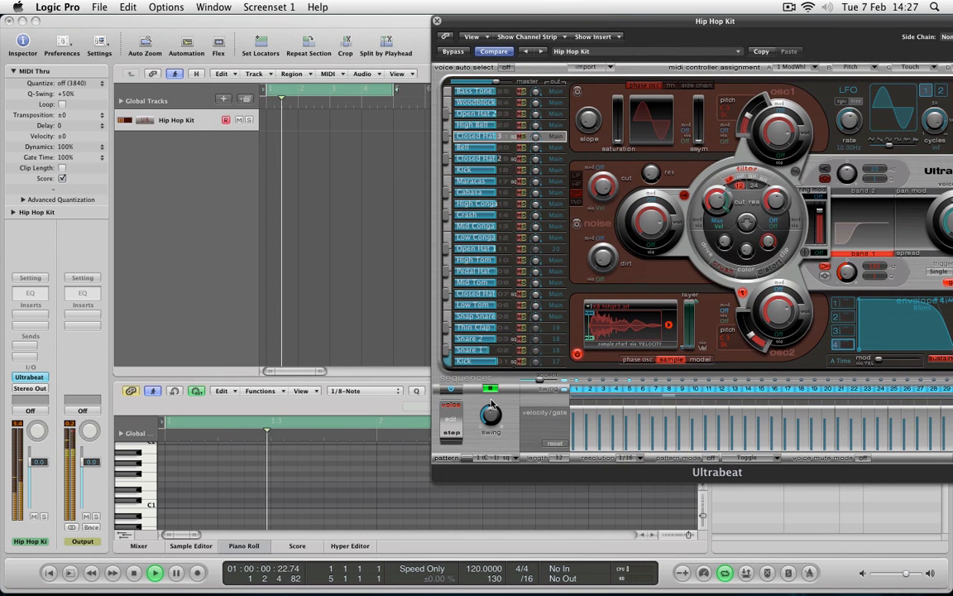
{"action": "key", "text": "space"}
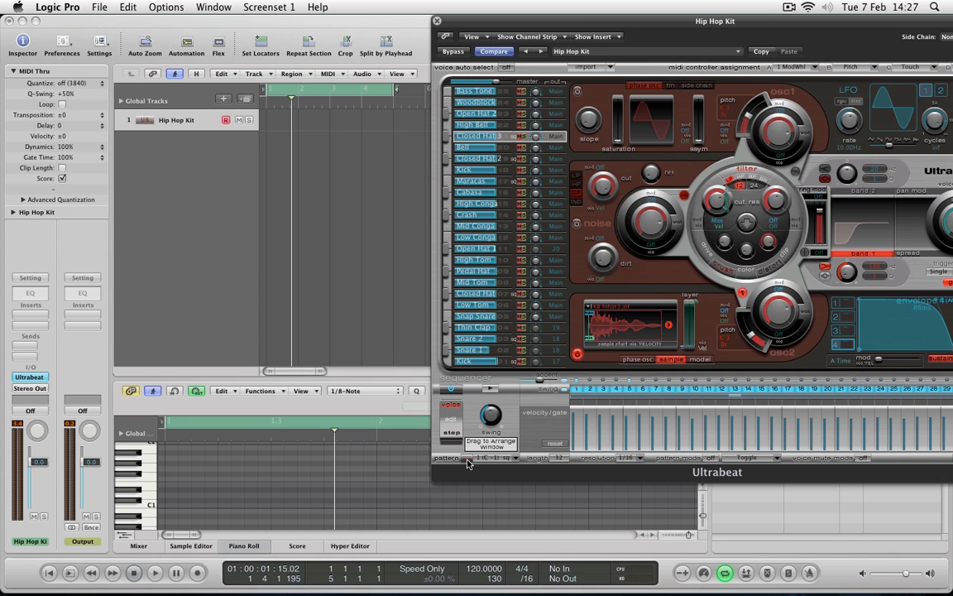
{"action": "left_click_drag", "start_coordinate": [467, 463], "coordinate": [276, 124]}
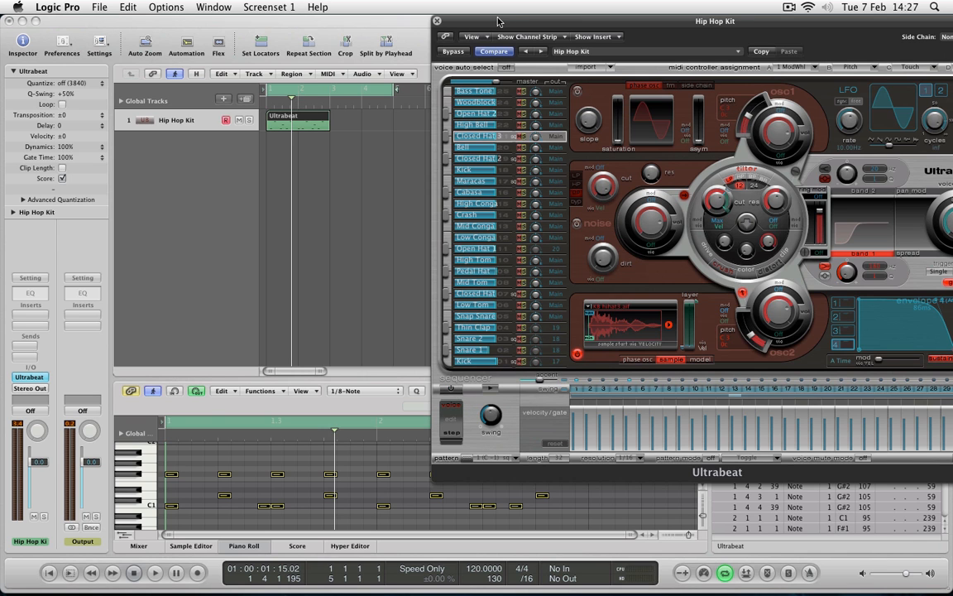
Close the Ultrabeat window and shorten the cycle range to the two-bar Ultrabeat region while playing it.
{"action": "left_click_drag", "start_coordinate": [497, 22], "coordinate": [471, 61]}
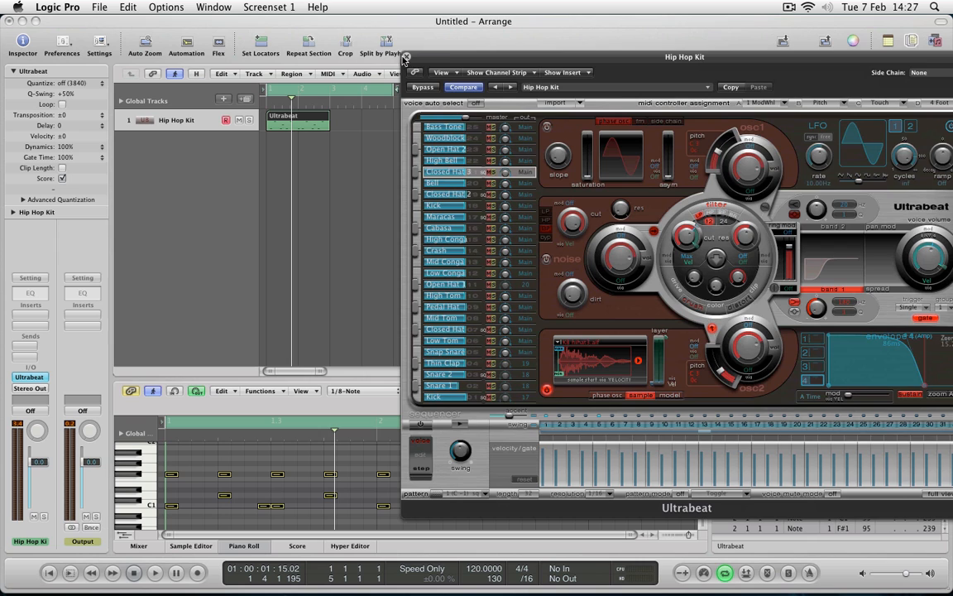
{"action": "left_click", "coordinate": [404, 57]}
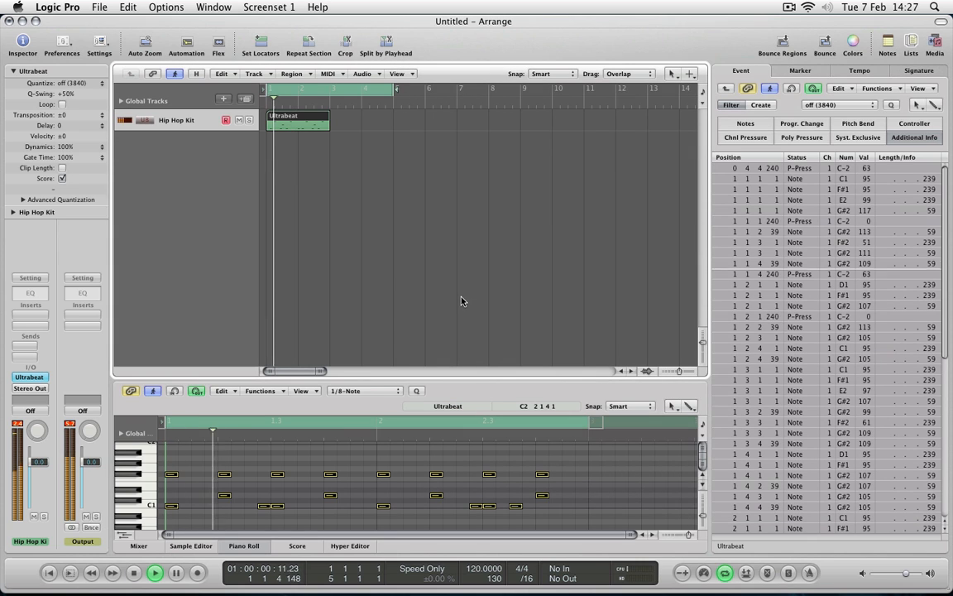
{"action": "left_click_drag", "start_coordinate": [394, 89], "coordinate": [332, 88]}
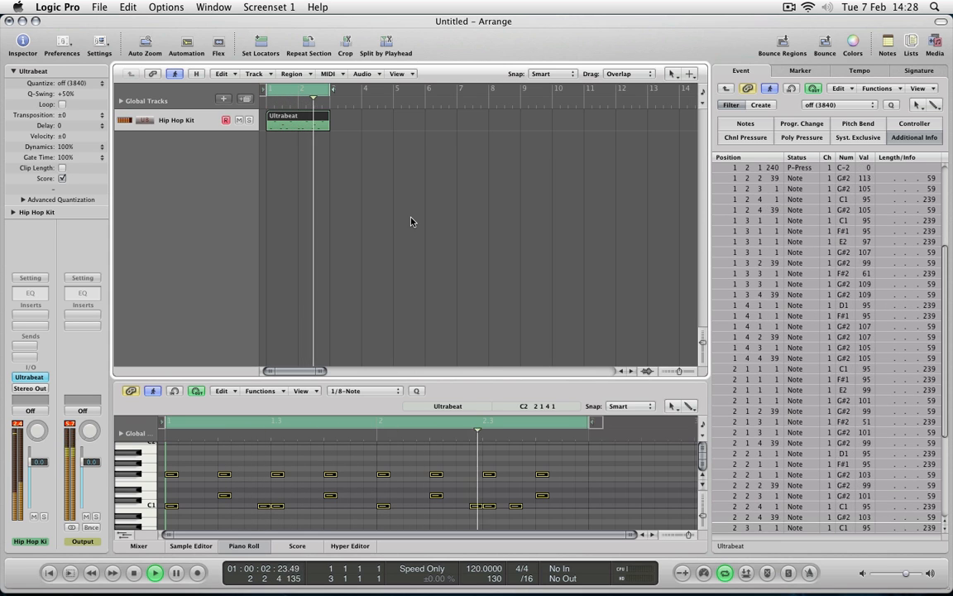
{"action": "key", "text": "space"}
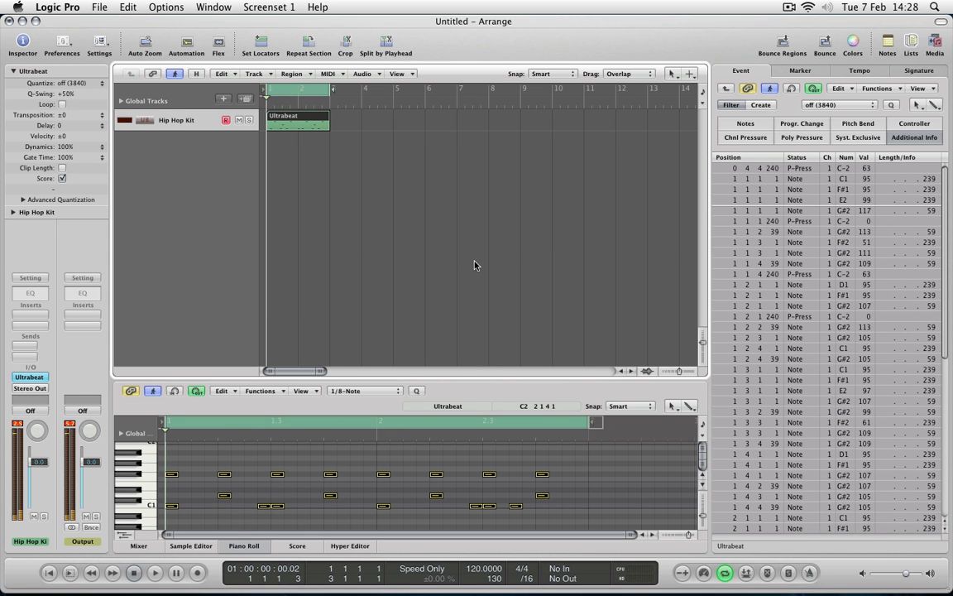